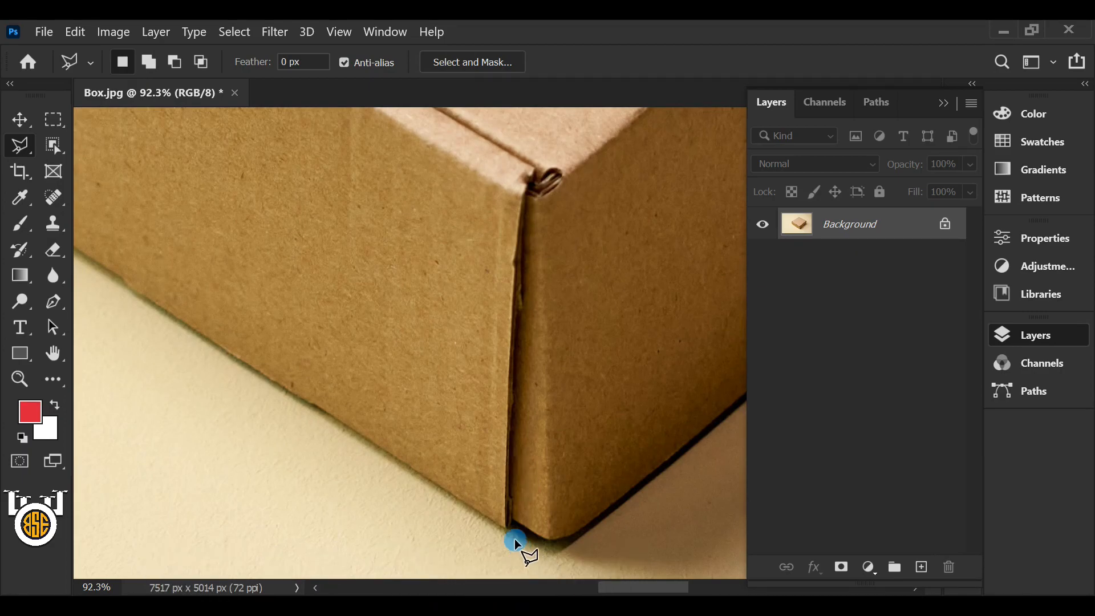
Trace the box's left side with the Polygonal Lasso, going up the front corner edge and back along the lid seam
{"action": "left_click", "coordinate": [506, 528]}
{"action": "left_click", "coordinate": [508, 396]}
{"action": "left_click", "coordinate": [513, 304]}
{"action": "left_click", "coordinate": [514, 262]}
{"action": "left_click", "coordinate": [521, 202]}
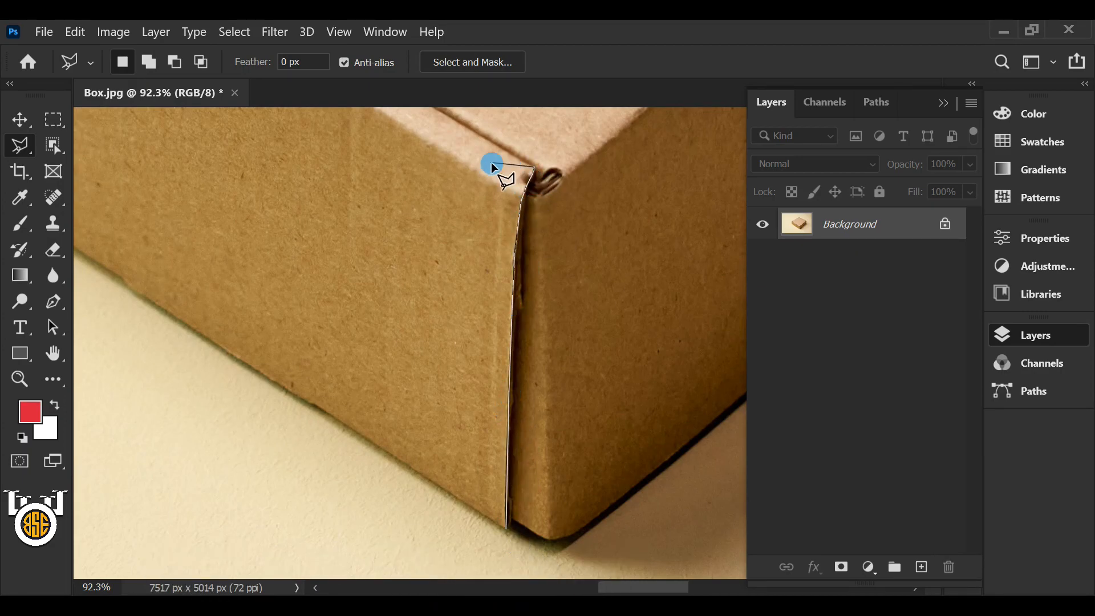
{"action": "left_click_drag", "start_coordinate": [508, 167], "coordinate": [554, 403]}
{"action": "left_click_drag", "start_coordinate": [320, 250], "coordinate": [577, 457]}
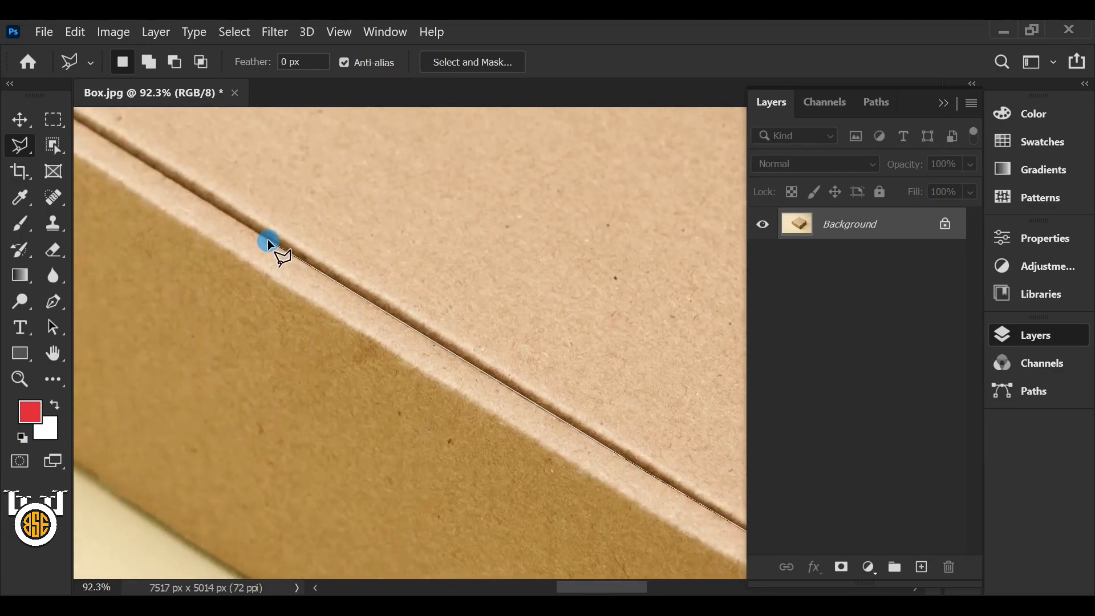
{"action": "left_click_drag", "start_coordinate": [268, 239], "coordinate": [580, 469]}
Continue the lasso outline around the far upper corner of the left side and down its outer vertical edge
{"action": "left_click", "coordinate": [312, 305]}
{"action": "left_click", "coordinate": [275, 312]}
{"action": "left_click", "coordinate": [272, 323]}
{"action": "left_click_drag", "start_coordinate": [314, 436], "coordinate": [283, 220]}
{"action": "left_click", "coordinate": [247, 228]}
{"action": "left_click", "coordinate": [253, 283]}
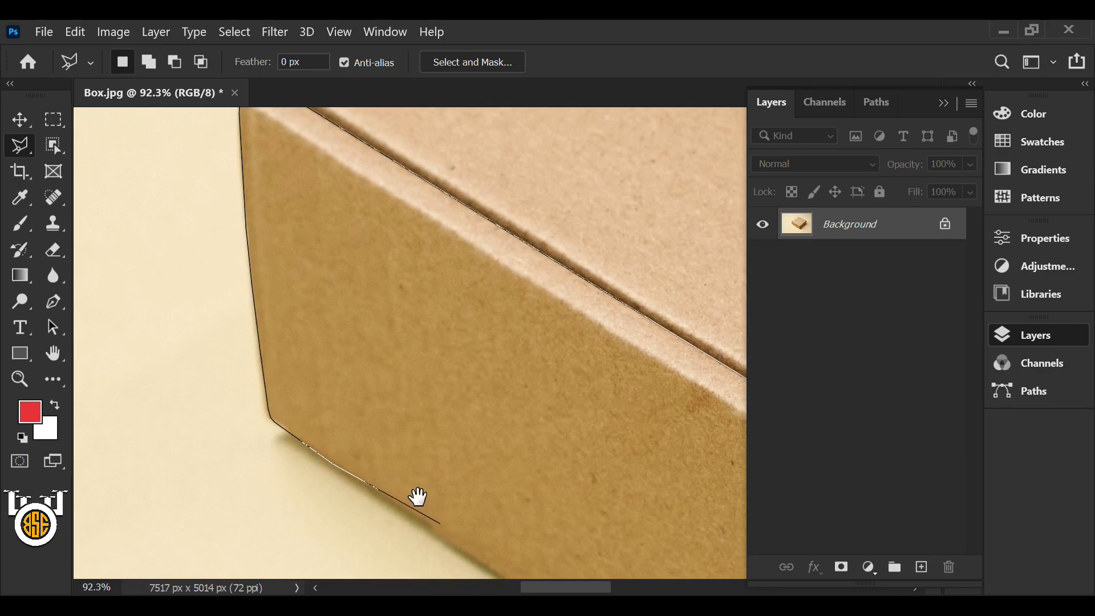
Trace the bottom edge of the box's left side back to the front corner and close the selection
{"action": "left_click_drag", "start_coordinate": [437, 522], "coordinate": [249, 317]}
{"action": "left_click", "coordinate": [375, 405]}
{"action": "left_click", "coordinate": [512, 488]}
{"action": "left_click_drag", "start_coordinate": [511, 488], "coordinate": [363, 298]}
{"action": "left_click", "coordinate": [638, 479]}
{"action": "left_click_drag", "start_coordinate": [639, 478], "coordinate": [371, 310]}
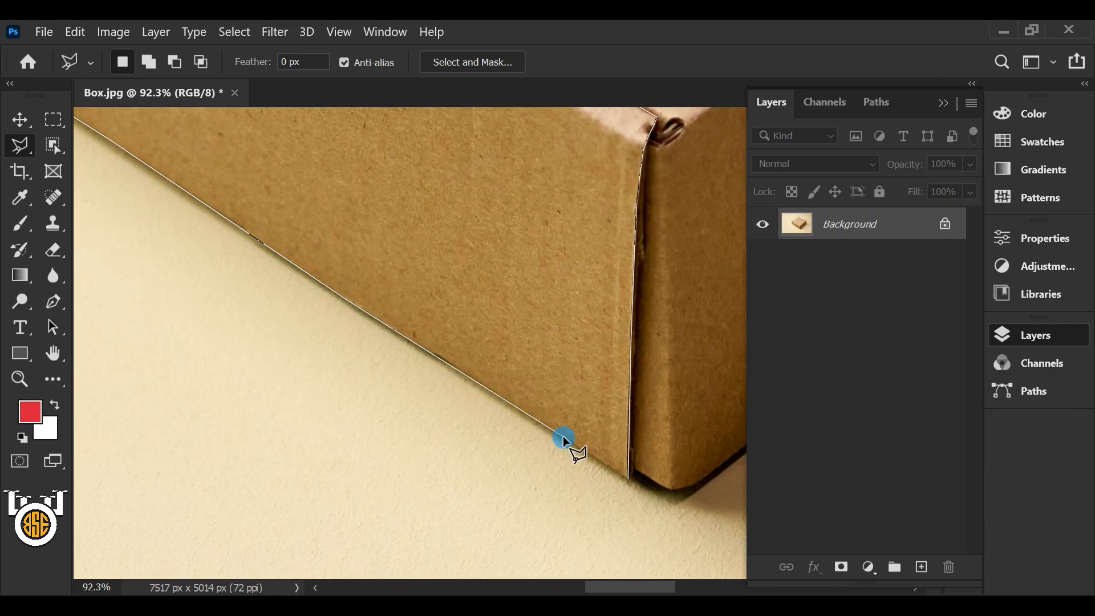
{"action": "left_click", "coordinate": [628, 478]}
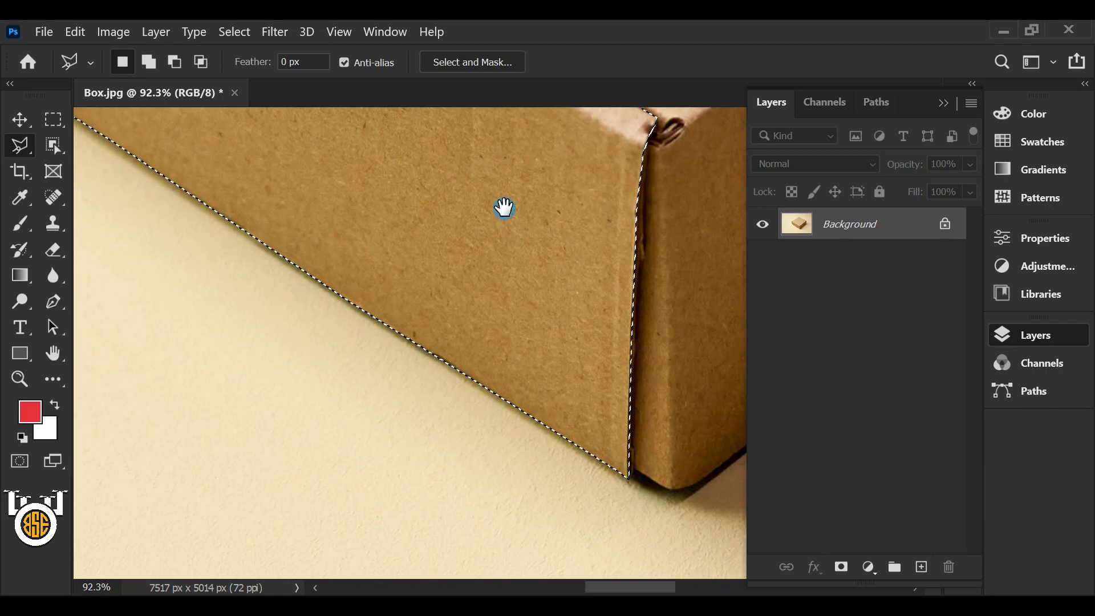
Create a new layer and fill the selected left side with dark red #792230 as the foreground color
{"action": "left_click_drag", "start_coordinate": [505, 209], "coordinate": [511, 286]}
{"action": "scroll", "coordinate": [477, 289], "scroll_direction": "down", "scroll_amount": 6}
{"action": "left_click_drag", "start_coordinate": [302, 217], "coordinate": [327, 364]}
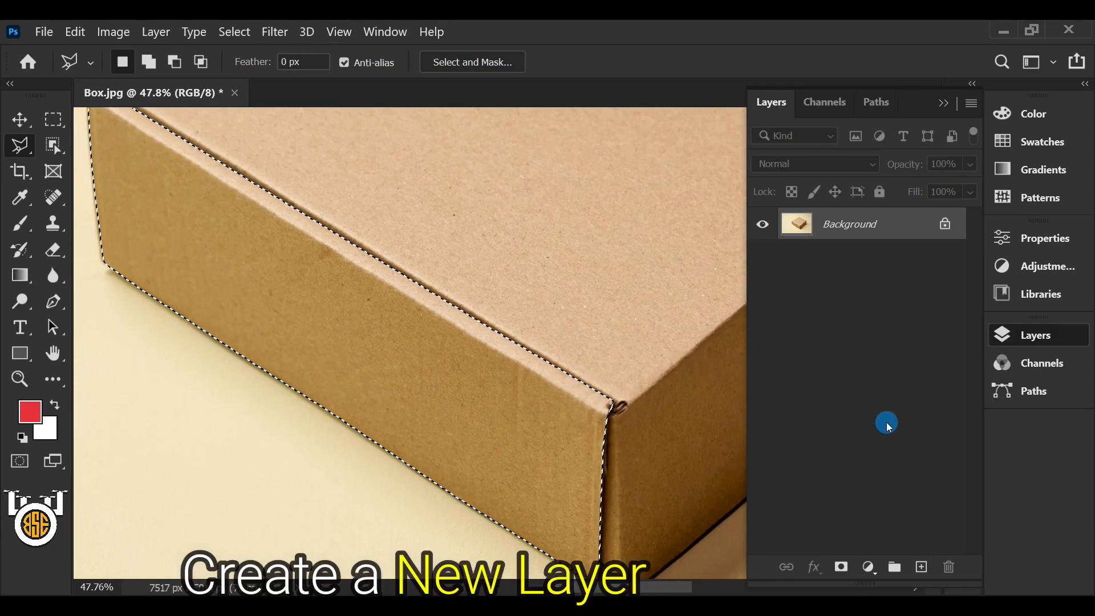
{"action": "left_click", "coordinate": [921, 566]}
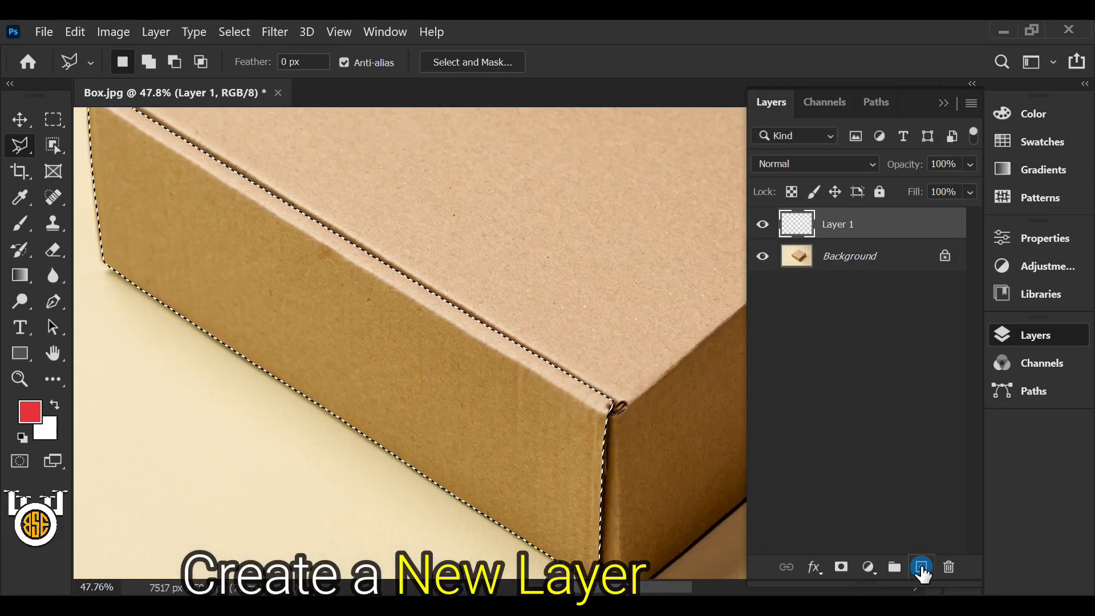
{"action": "left_click", "coordinate": [27, 422]}
{"action": "left_click", "coordinate": [743, 301]}
{"action": "mouse_move", "coordinate": [743, 301]}
{"action": "left_mouse_down"}
{"action": "mouse_move", "coordinate": [758, 325]}
{"action": "mouse_move", "coordinate": [721, 249]}
{"action": "mouse_move", "coordinate": [749, 316]}
{"action": "left_mouse_up"}
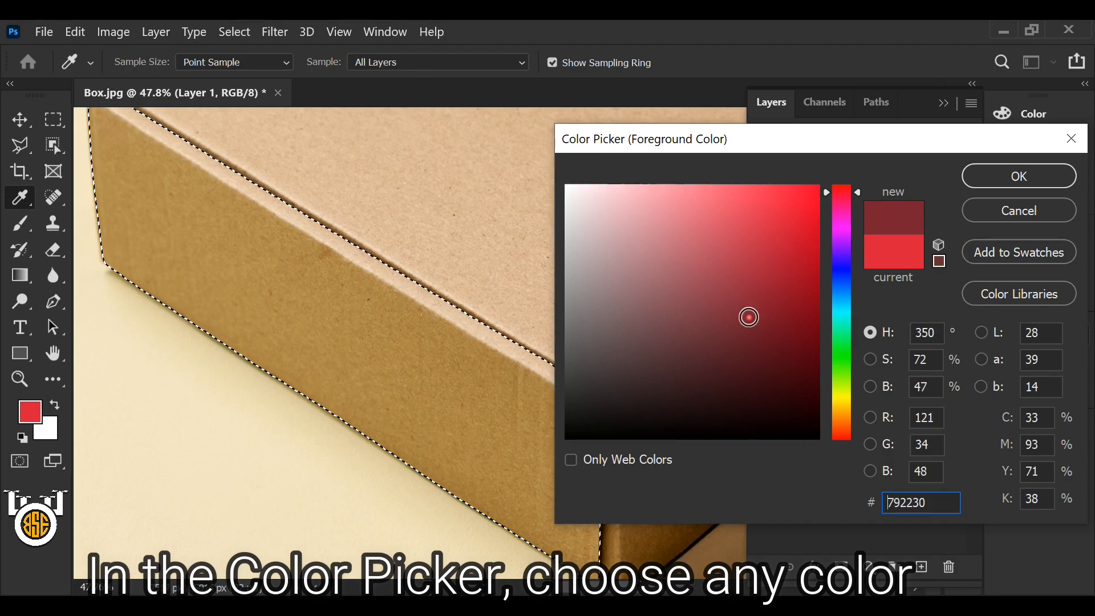
{"action": "left_click", "coordinate": [981, 183]}
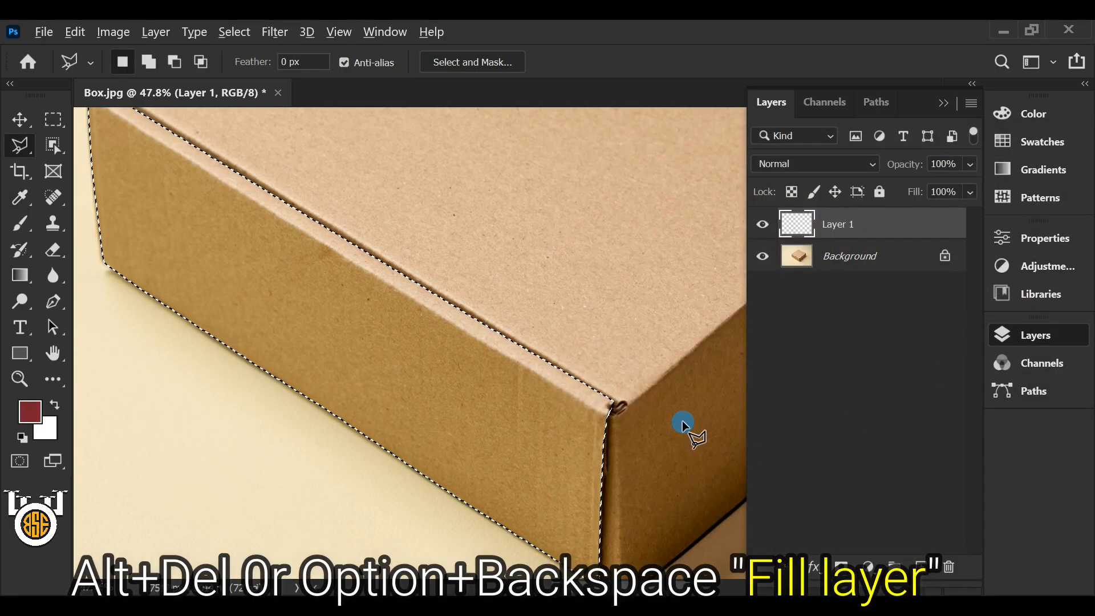
{"action": "key", "text": "alt+Delete"}
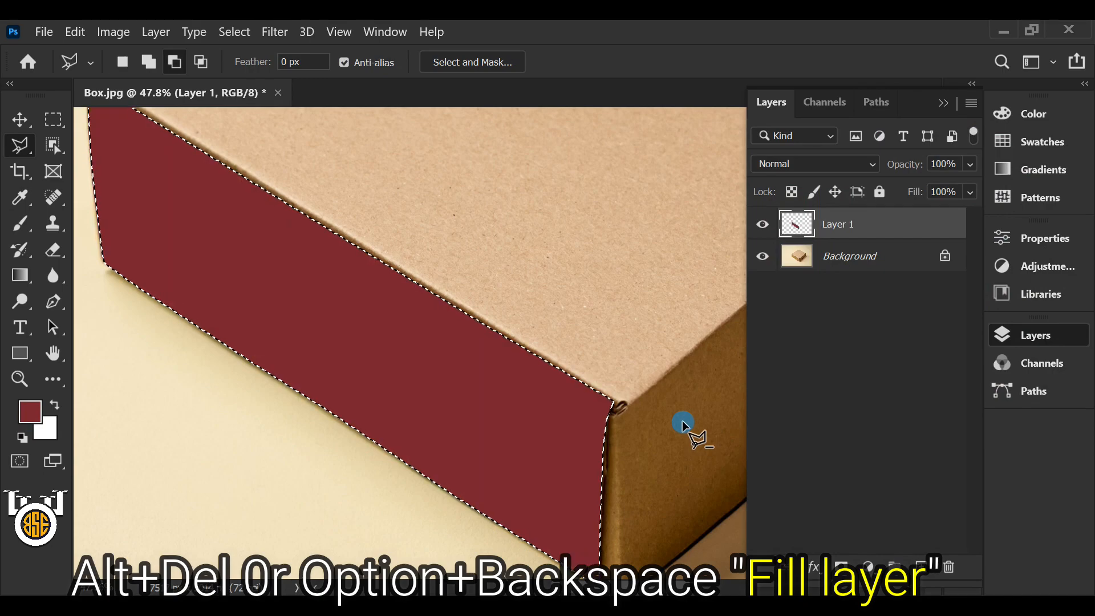
On the Background layer, start a lasso outline at the front bottom corner and follow the right side's bottom edge
{"action": "left_click", "coordinate": [850, 265]}
{"action": "left_click_drag", "start_coordinate": [651, 429], "coordinate": [516, 310]}
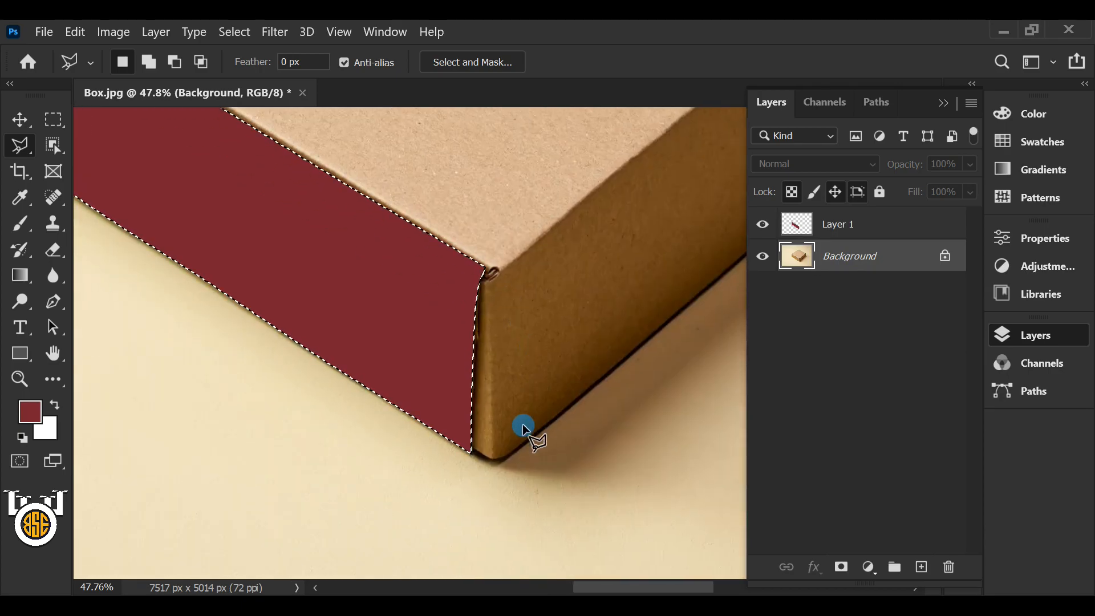
{"action": "left_click", "coordinate": [474, 449]}
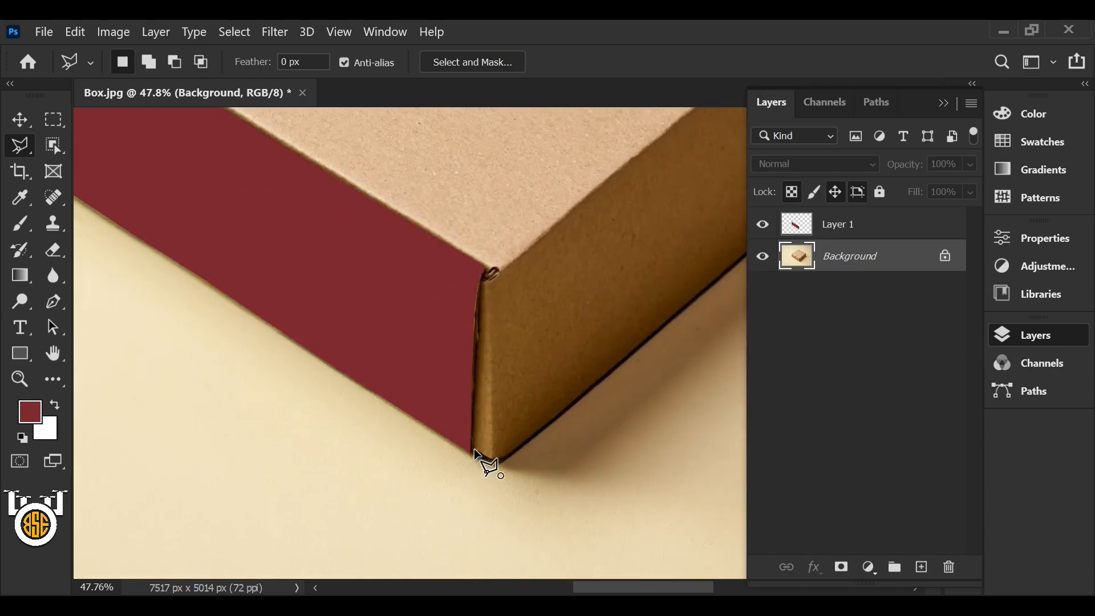
{"action": "left_click", "coordinate": [499, 459]}
{"action": "left_click", "coordinate": [509, 455]}
{"action": "left_click", "coordinate": [564, 409]}
{"action": "left_click_drag", "start_coordinate": [599, 357], "coordinate": [494, 417]}
{"action": "left_click", "coordinate": [634, 318]}
{"action": "left_click_drag", "start_coordinate": [724, 261], "coordinate": [490, 440]}
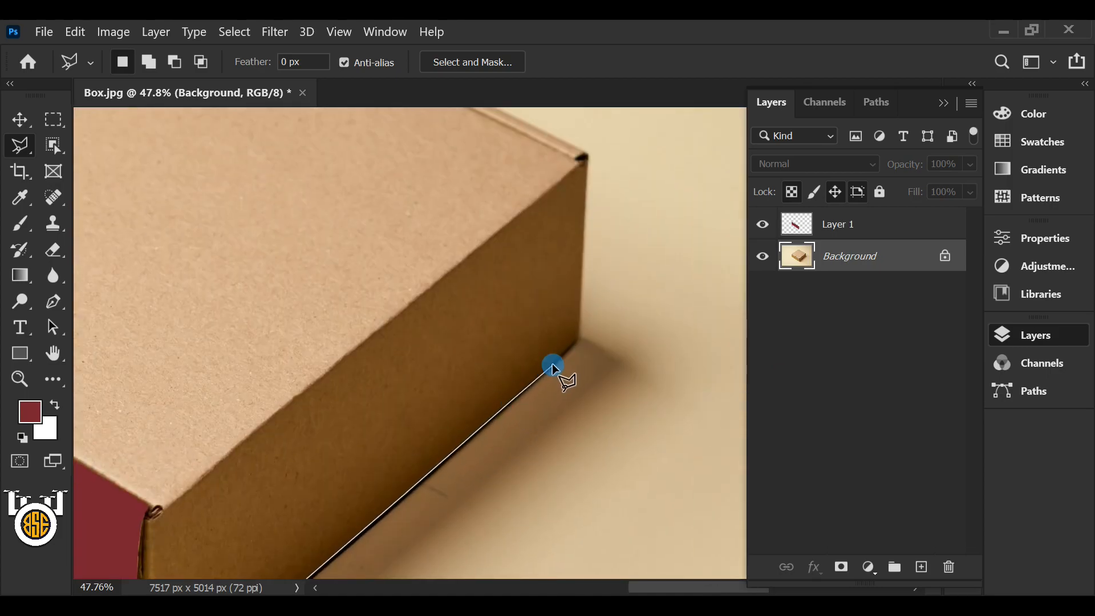
Continue the lasso outline up the right side's rear vertical edge and along the lid's back seam to the far corner
{"action": "left_click", "coordinate": [579, 337]}
{"action": "left_click", "coordinate": [588, 165]}
{"action": "left_click", "coordinate": [574, 160]}
{"action": "left_click_drag", "start_coordinate": [562, 173], "coordinate": [672, 475]}
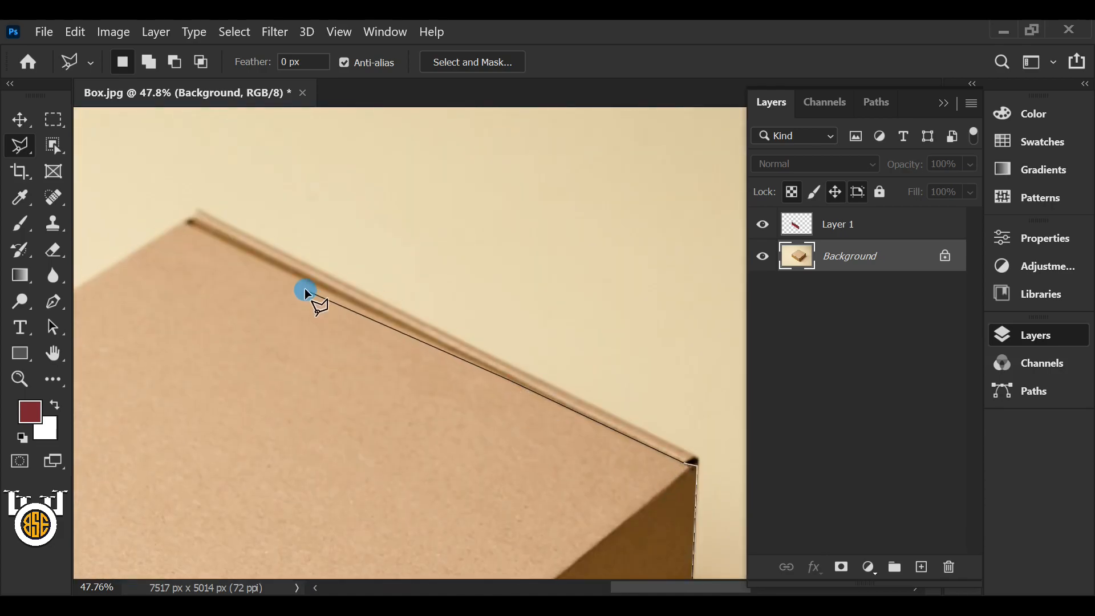
{"action": "left_click", "coordinate": [186, 222]}
Trace the lid's outer left edge, the seam above the red side and the front corner edge, closing the selection
{"action": "left_click_drag", "start_coordinate": [187, 350], "coordinate": [594, 311]}
{"action": "left_click", "coordinate": [161, 449]}
{"action": "left_click", "coordinate": [155, 456]}
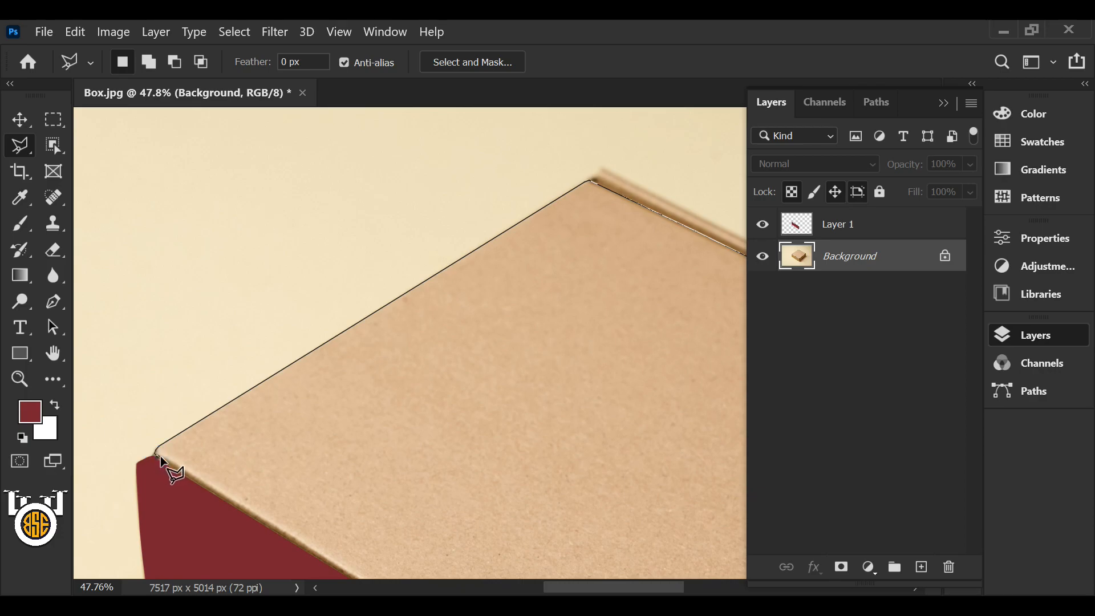
{"action": "left_click_drag", "start_coordinate": [329, 539], "coordinate": [149, 293]}
{"action": "left_click_drag", "start_coordinate": [401, 401], "coordinate": [509, 350]}
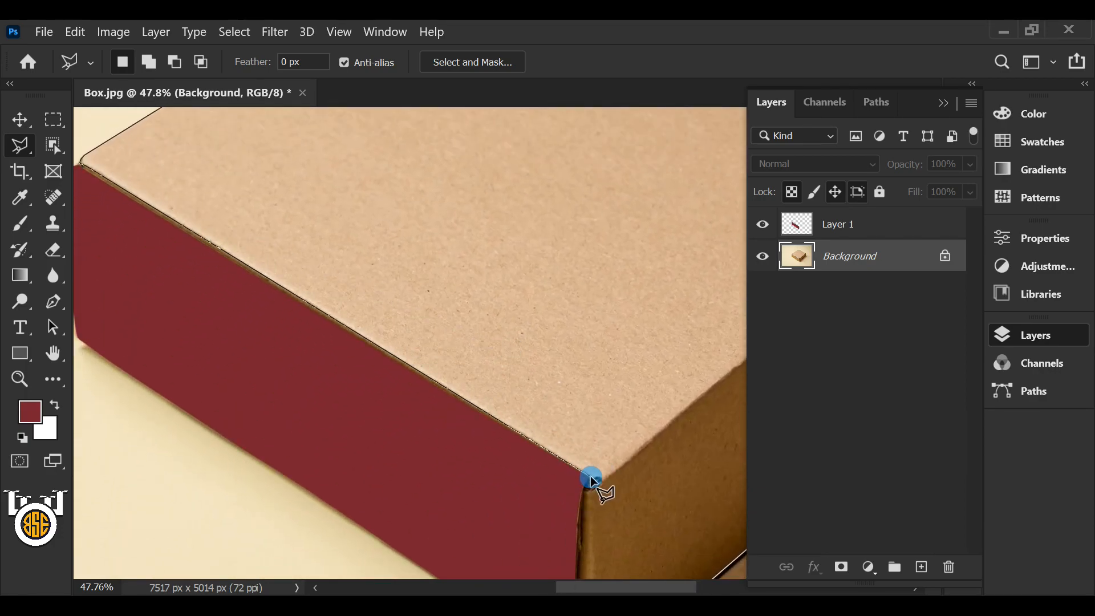
{"action": "left_click", "coordinate": [587, 481]}
{"action": "left_click_drag", "start_coordinate": [582, 505], "coordinate": [582, 367]}
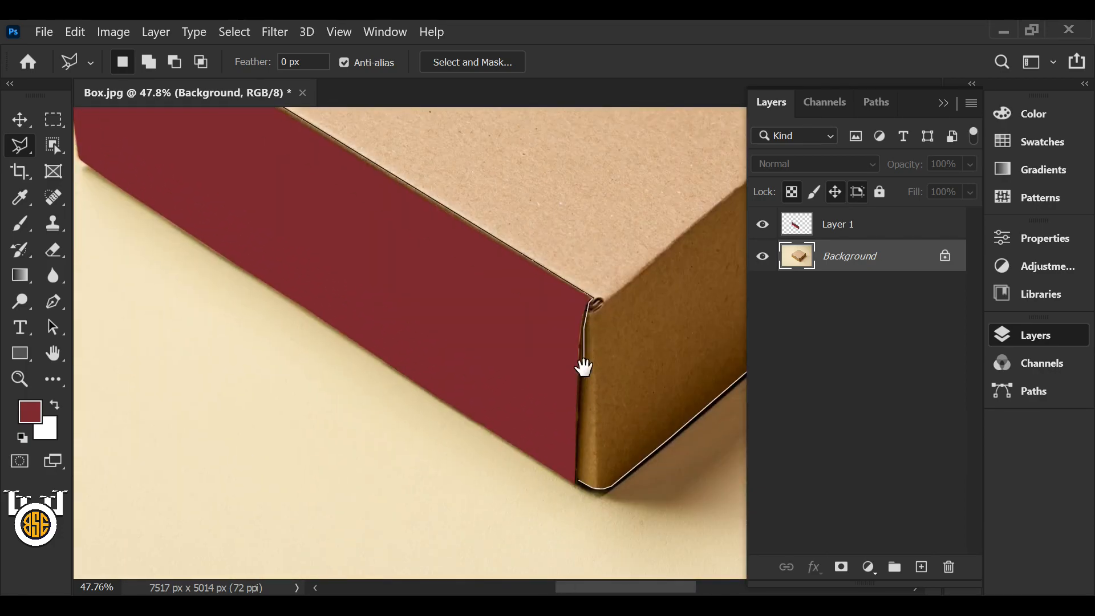
{"action": "double_click", "coordinate": [577, 480]}
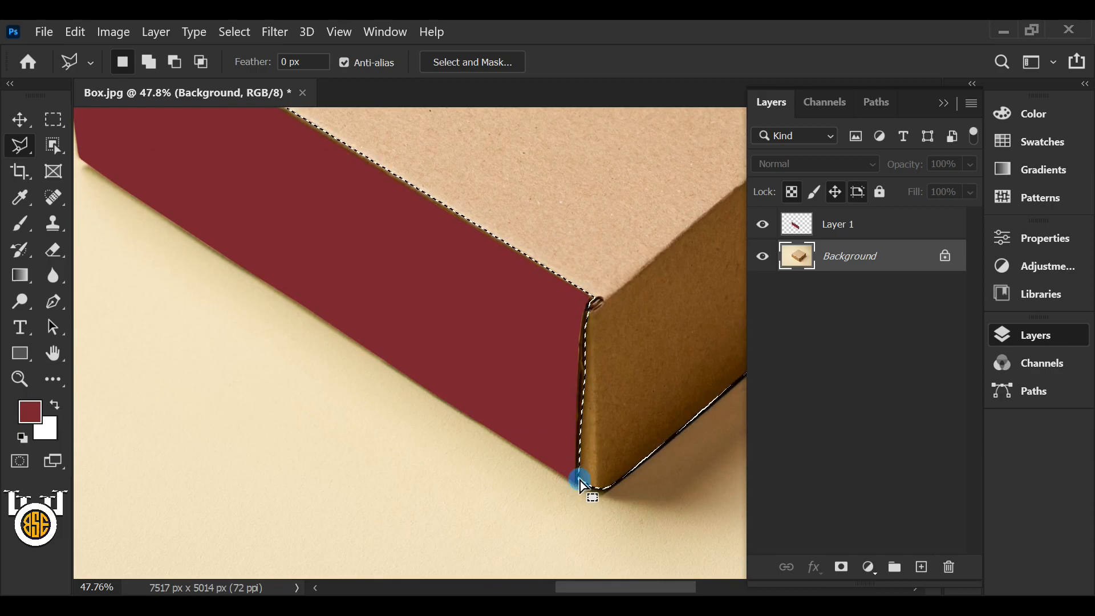
Create a new layer and fill the selected lid and right side with light green #b0ed59 as the foreground color
{"action": "left_click", "coordinate": [474, 439], "text": "alt"}
{"action": "scroll", "coordinate": [472, 436], "scroll_direction": "down", "scroll_amount": 5}
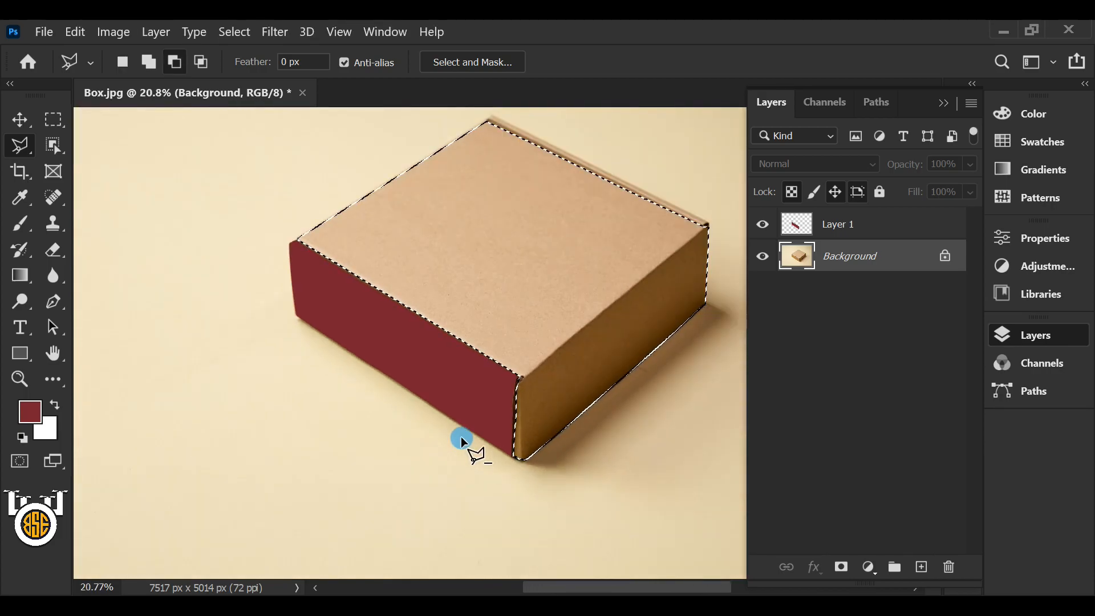
{"action": "scroll", "coordinate": [461, 440], "scroll_direction": "down", "scroll_amount": 1}
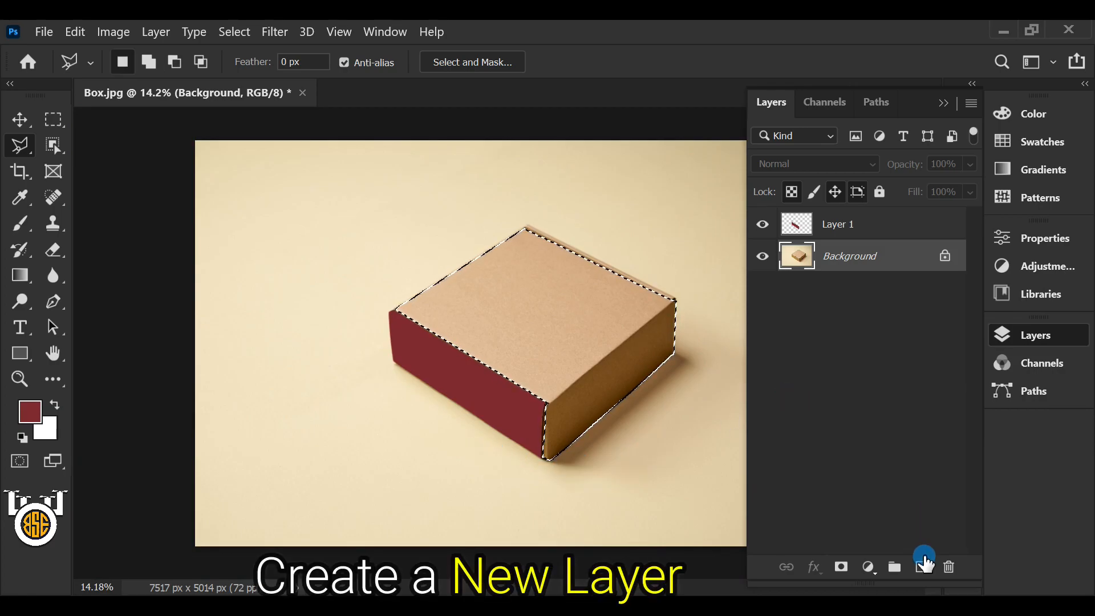
{"action": "left_click", "coordinate": [922, 568]}
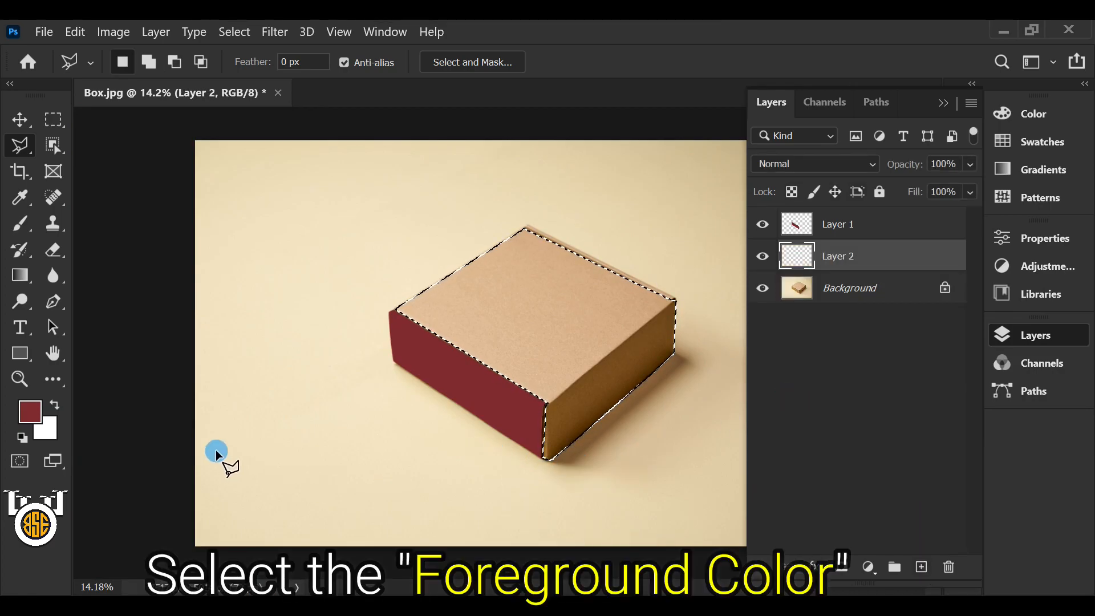
{"action": "left_click", "coordinate": [31, 413]}
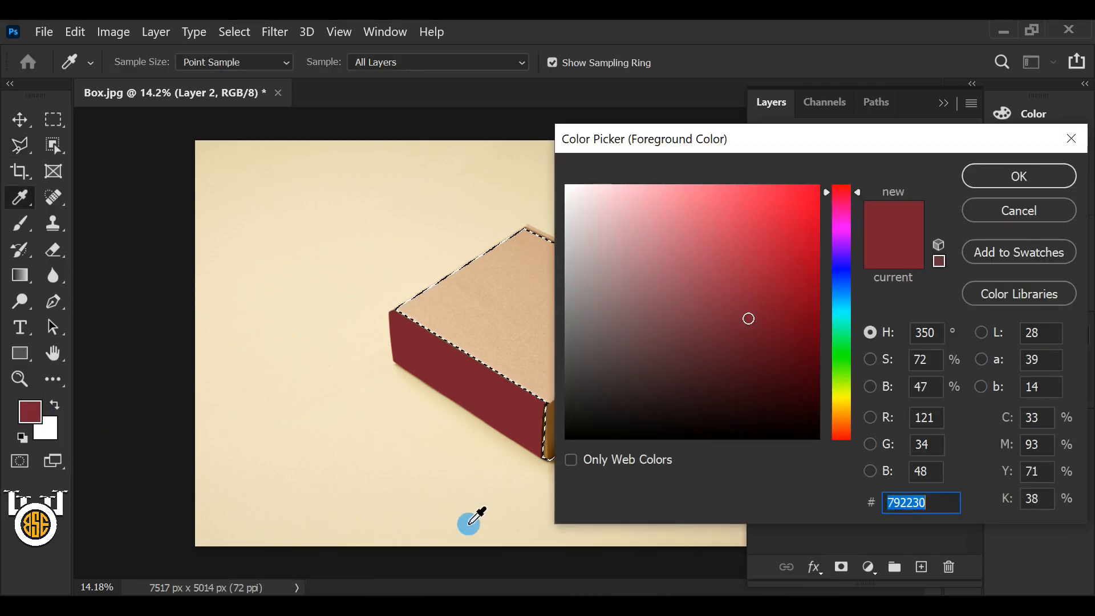
{"action": "left_click_drag", "start_coordinate": [682, 351], "coordinate": [691, 256]}
{"action": "left_click", "coordinate": [837, 379]}
{"action": "mouse_move", "coordinate": [759, 345]}
{"action": "left_mouse_down"}
{"action": "mouse_move", "coordinate": [713, 247]}
{"action": "mouse_move", "coordinate": [724, 203]}
{"action": "left_mouse_up"}
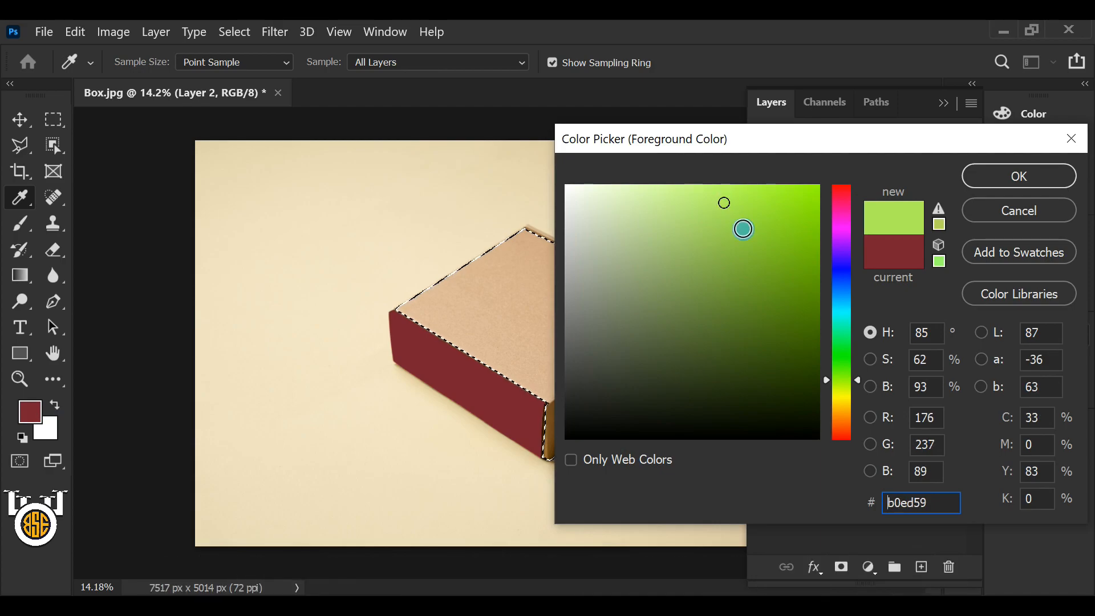
{"action": "left_click", "coordinate": [987, 177]}
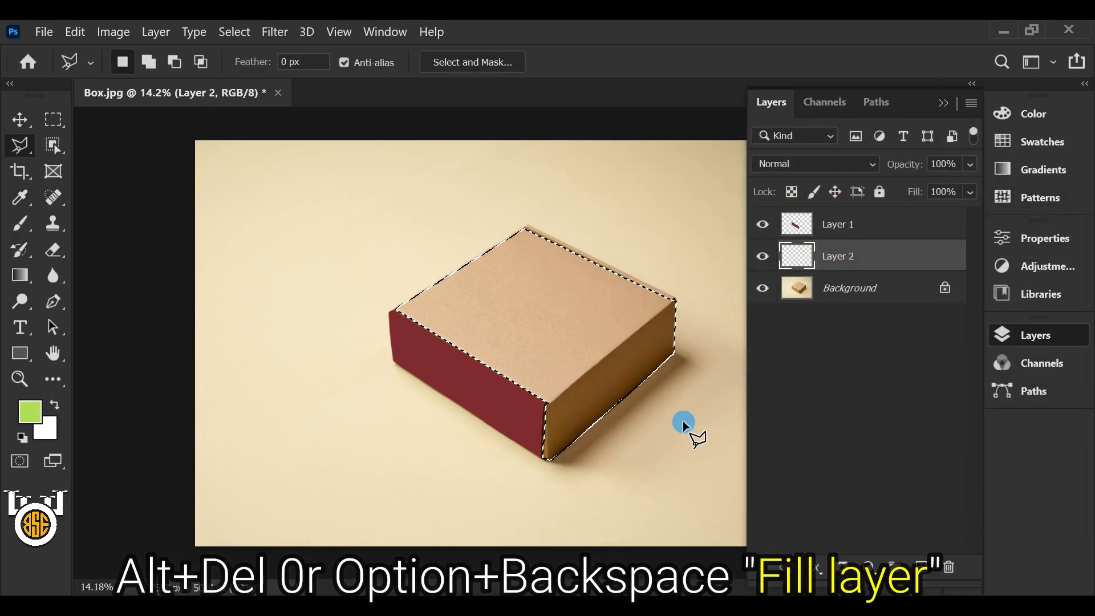
{"action": "key", "text": "alt+Delete"}
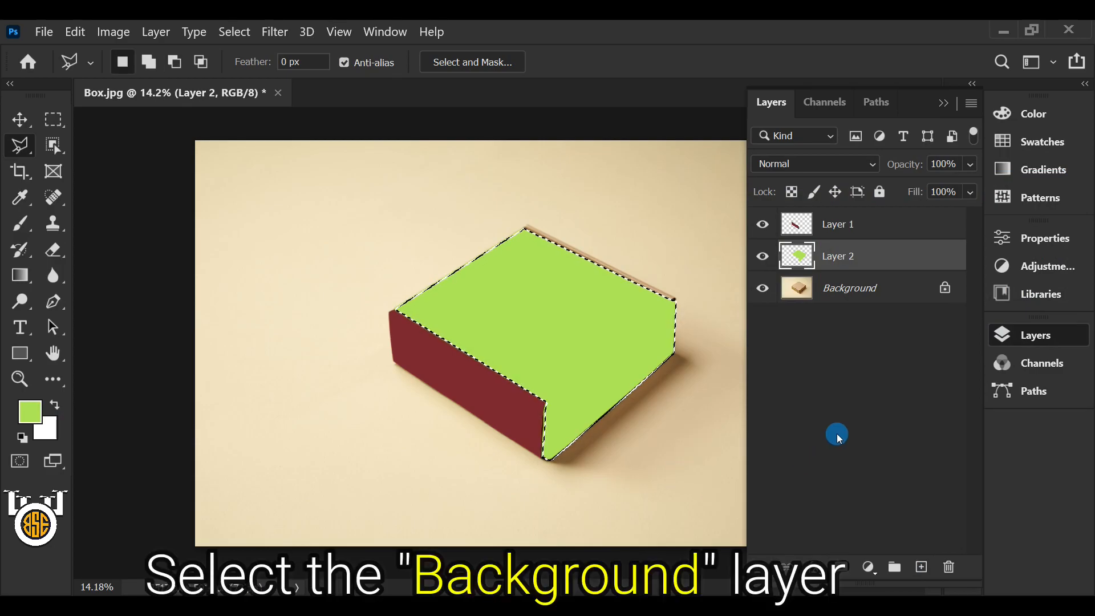
On the Background layer, select the narrow cardboard strip along the lid's back edge with the Polygonal Lasso
{"action": "left_click", "coordinate": [852, 288]}
{"action": "scroll", "coordinate": [688, 337], "scroll_direction": "up", "scroll_amount": 6}
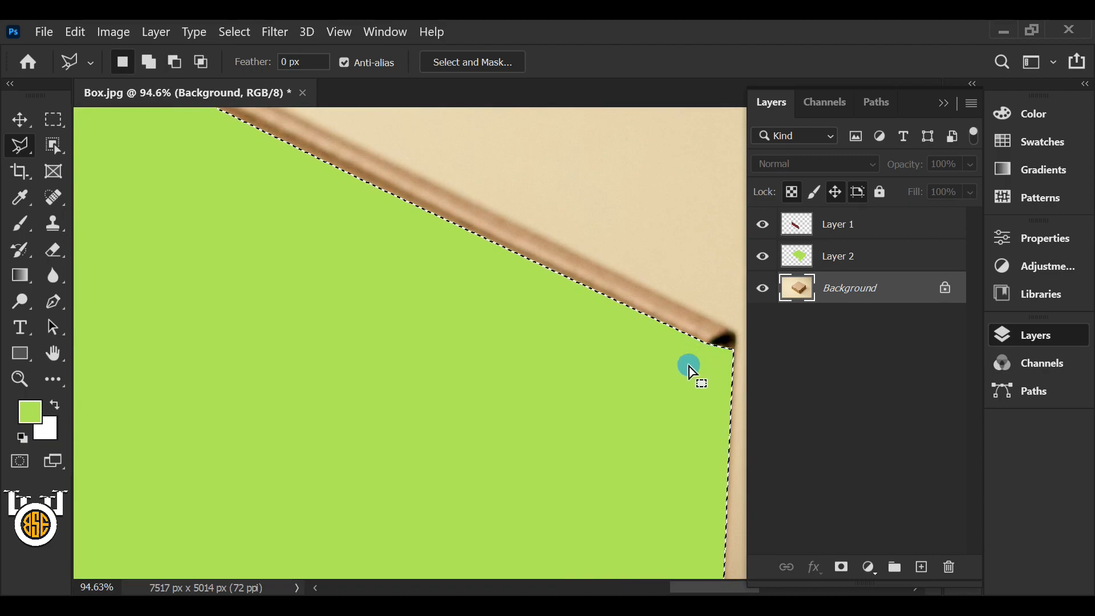
{"action": "scroll", "coordinate": [695, 367], "scroll_direction": "up", "scroll_amount": 3}
{"action": "left_click", "coordinate": [621, 361]}
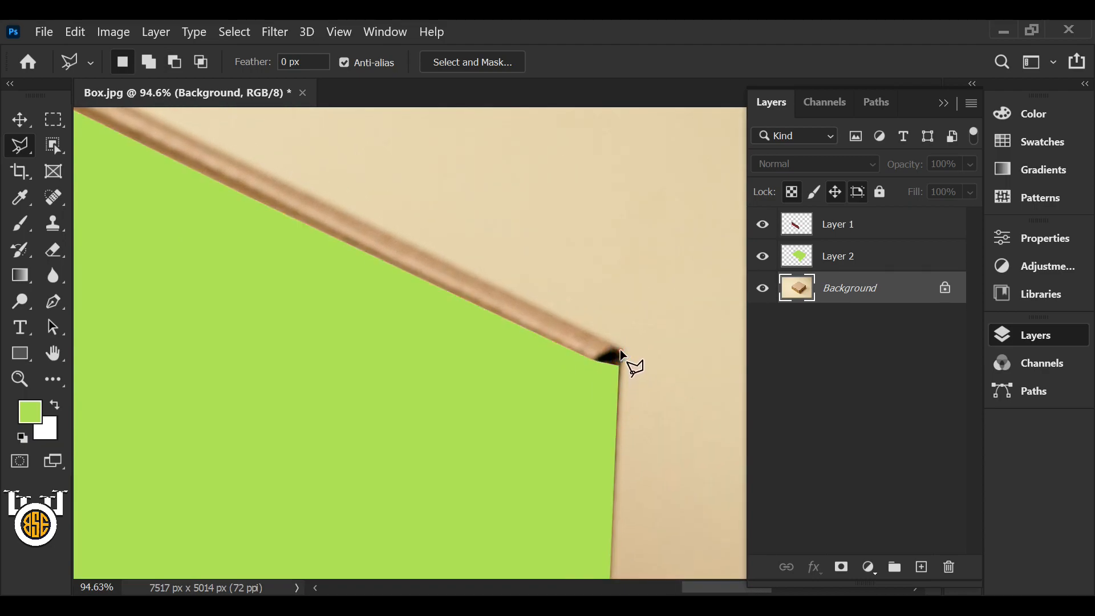
{"action": "mouse_move", "coordinate": [607, 355]}
{"action": "left_mouse_down"}
{"action": "mouse_move", "coordinate": [225, 194]}
{"action": "mouse_move", "coordinate": [299, 245]}
{"action": "mouse_move", "coordinate": [270, 232]}
{"action": "mouse_move", "coordinate": [138, 128]}
{"action": "mouse_move", "coordinate": [152, 126]}
{"action": "mouse_move", "coordinate": [152, 174]}
{"action": "mouse_move", "coordinate": [303, 191]}
{"action": "mouse_move", "coordinate": [547, 347]}
{"action": "mouse_move", "coordinate": [573, 389]}
{"action": "left_mouse_up"}
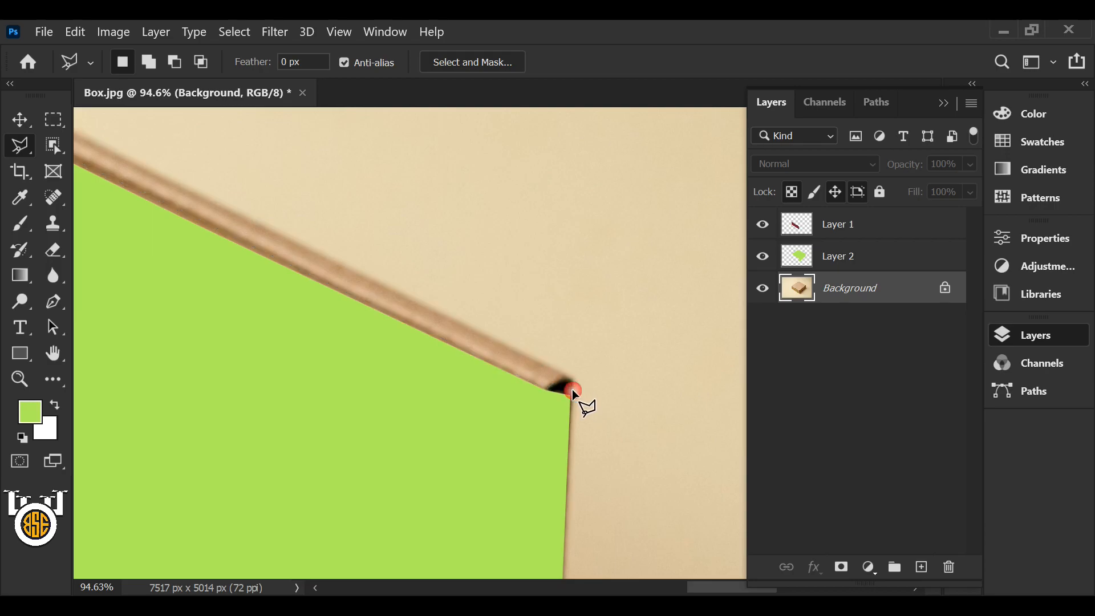
{"action": "left_click_drag", "start_coordinate": [346, 378], "coordinate": [521, 432]}
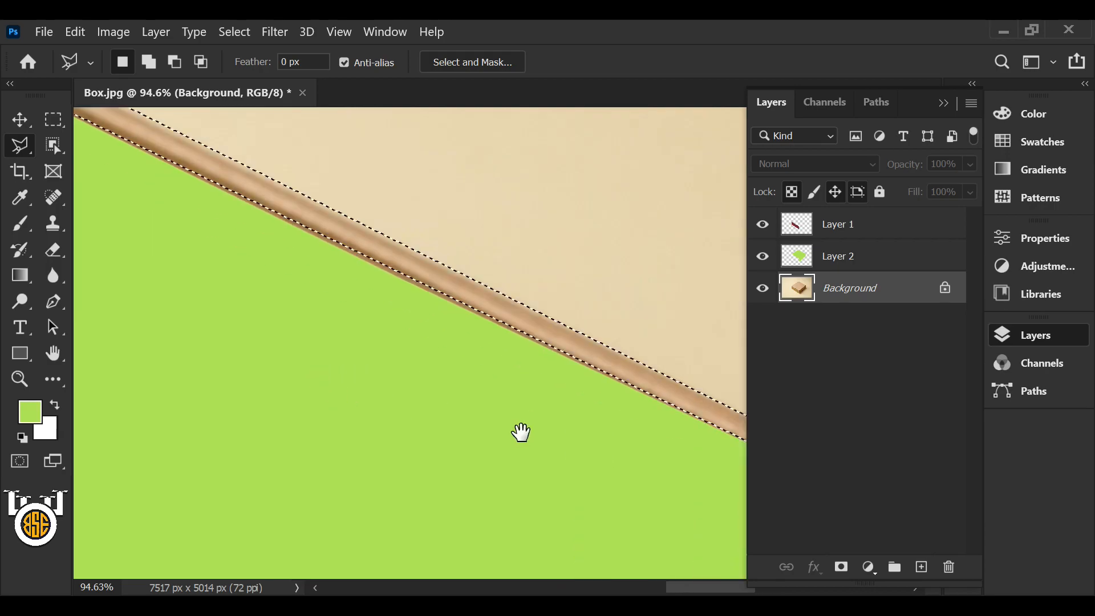
Create a new layer and fill the selected back strip with teal as the foreground color
{"action": "scroll", "coordinate": [506, 427], "scroll_direction": "down", "scroll_amount": 5}
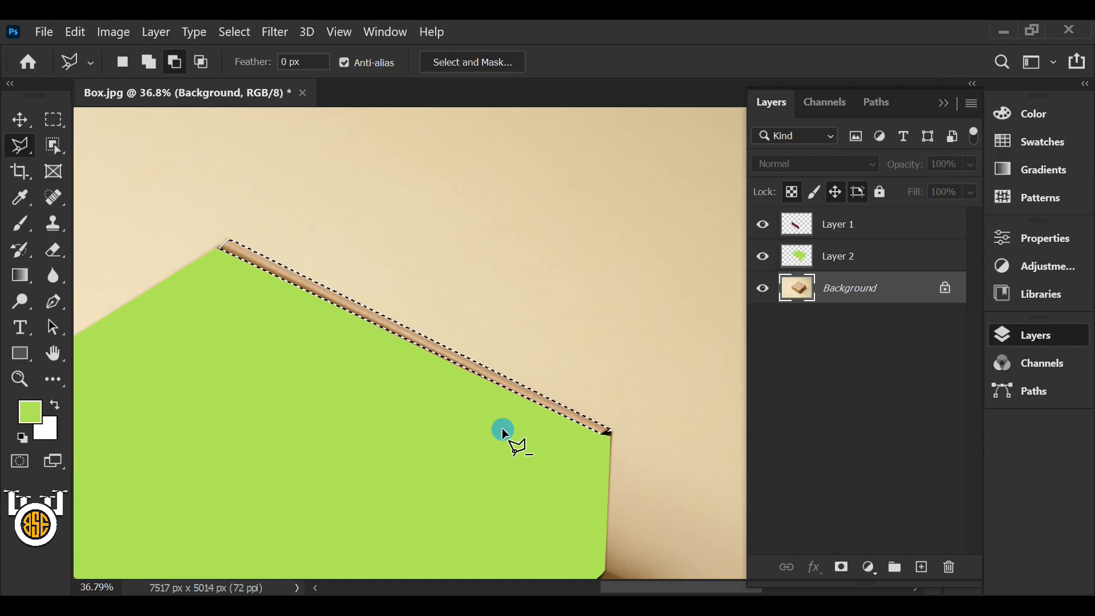
{"action": "left_click", "coordinate": [922, 567]}
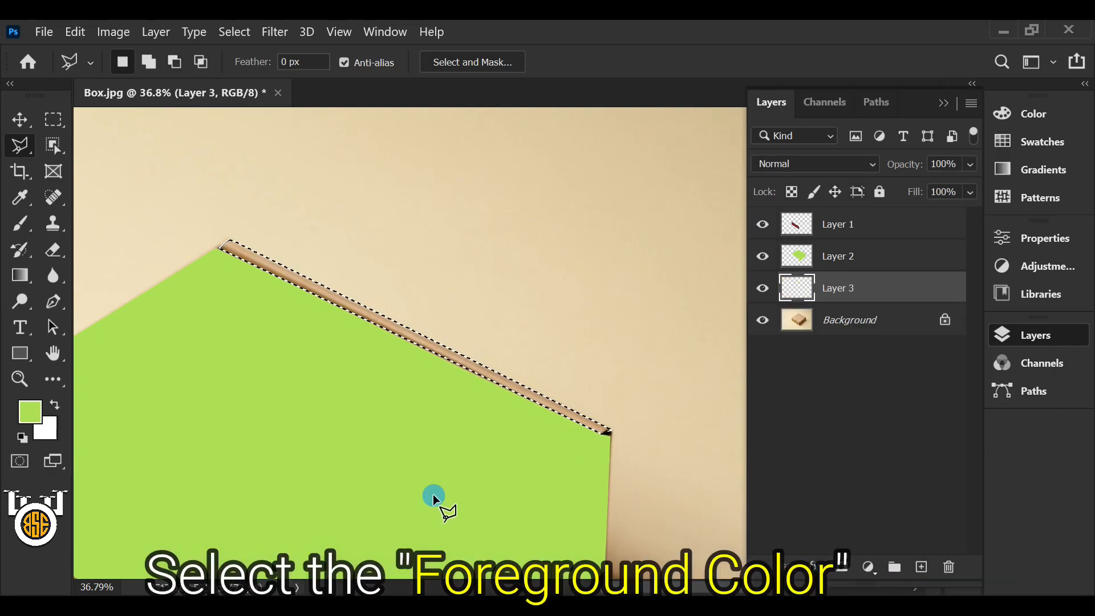
{"action": "left_click", "coordinate": [35, 417]}
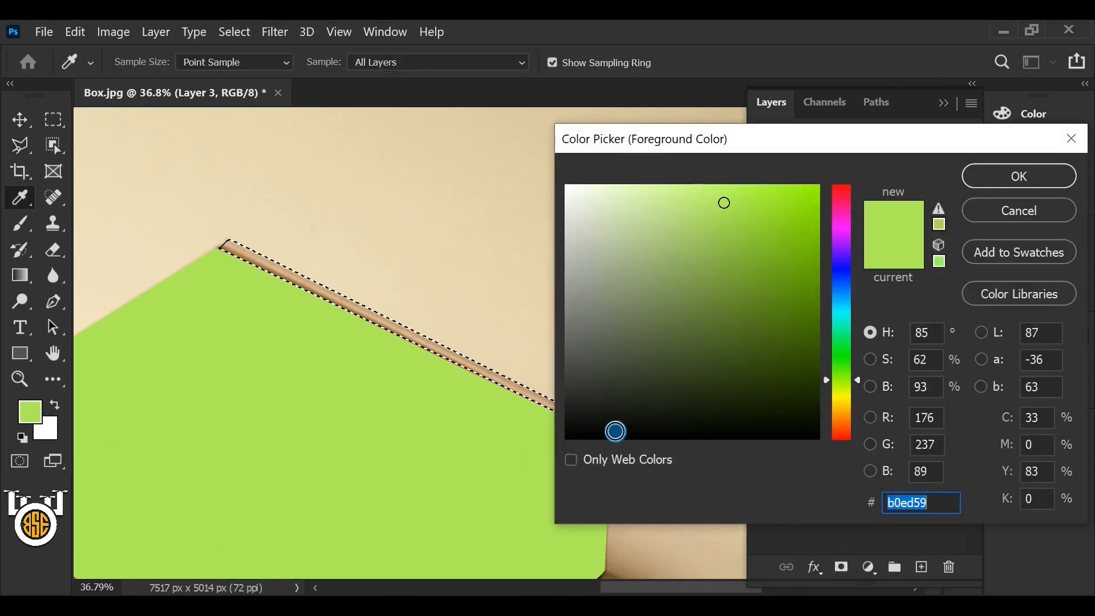
{"action": "left_click", "coordinate": [841, 319]}
{"action": "left_click_drag", "start_coordinate": [774, 305], "coordinate": [756, 269]}
{"action": "left_click", "coordinate": [988, 176]}
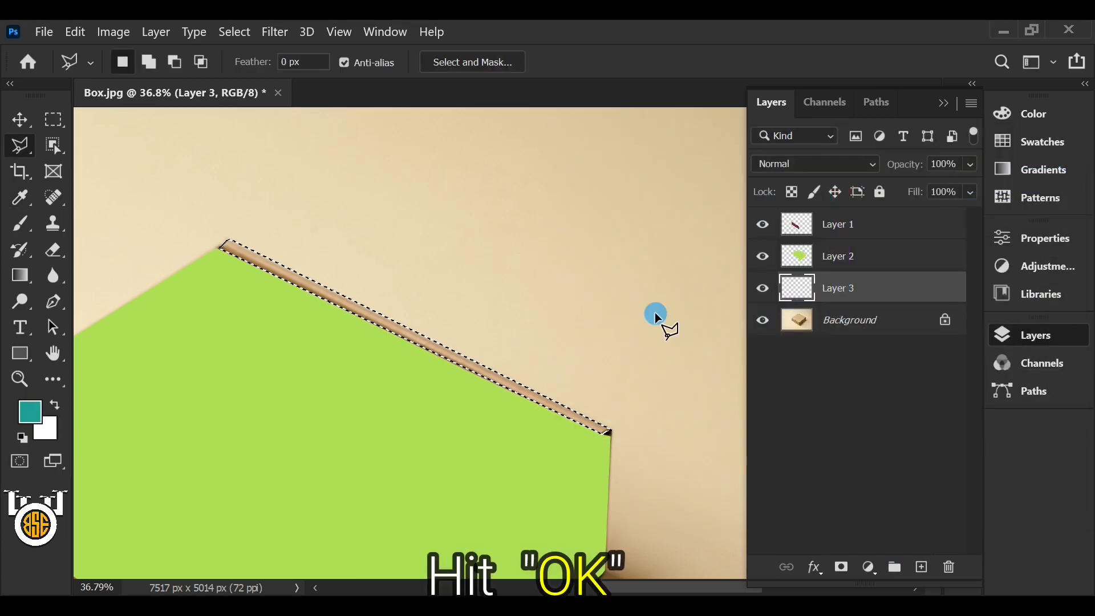
{"action": "key", "text": "alt+BackSpace"}
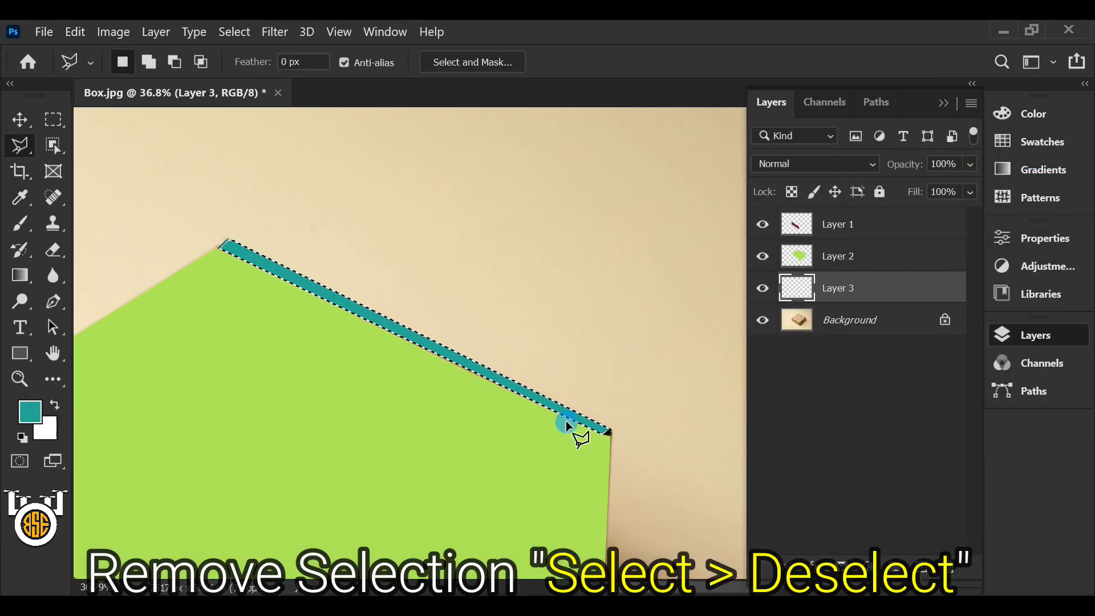
Deselect the teal back strip and convert Layer 1, Layer 2 and Layer 3 together for Smart Filters
{"action": "left_click", "coordinate": [224, 34]}
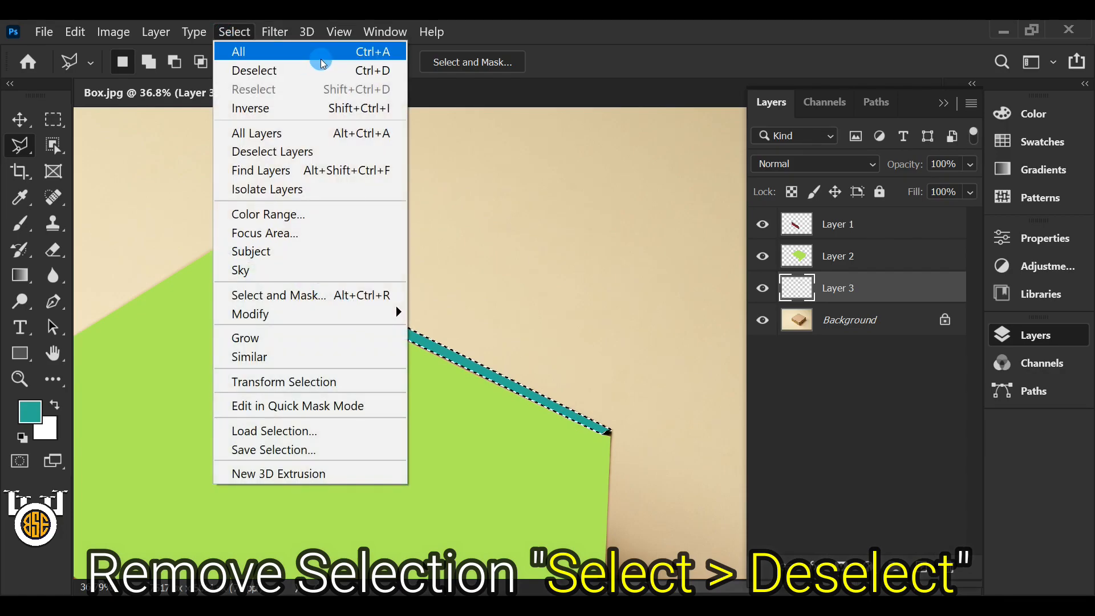
{"action": "left_click", "coordinate": [345, 71]}
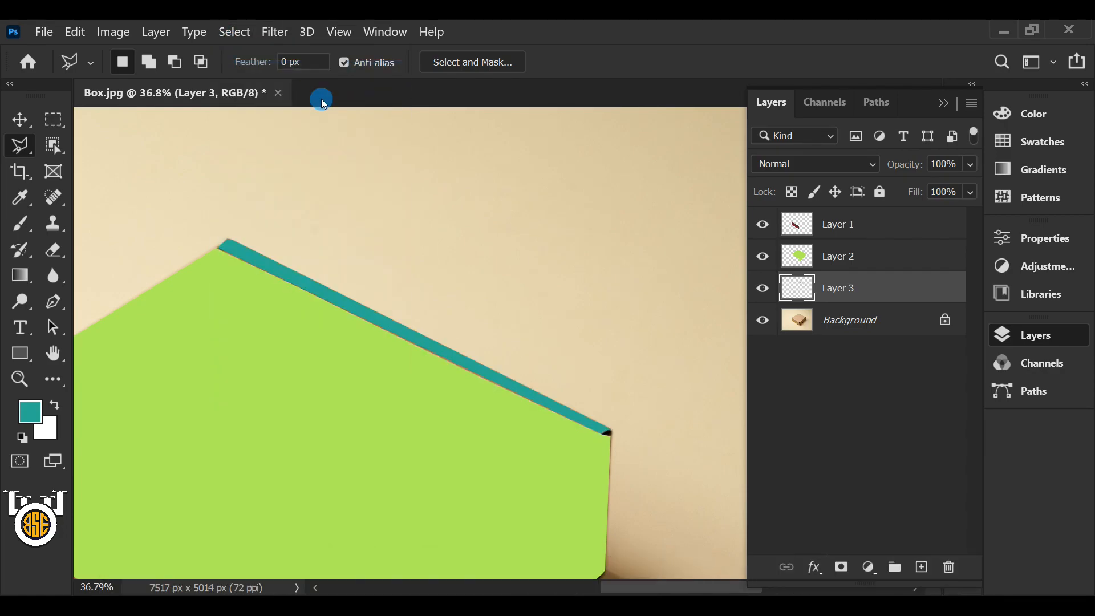
{"action": "key", "text": "ctrl+minus"}
{"action": "key", "text": "ctrl+minus"}
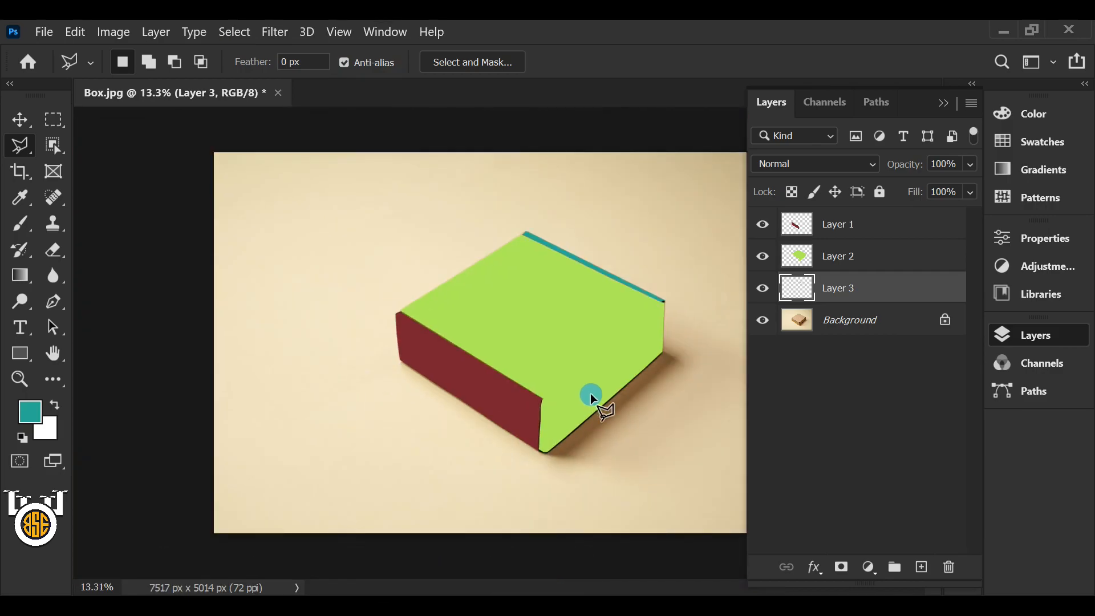
{"action": "left_click", "coordinate": [892, 224]}
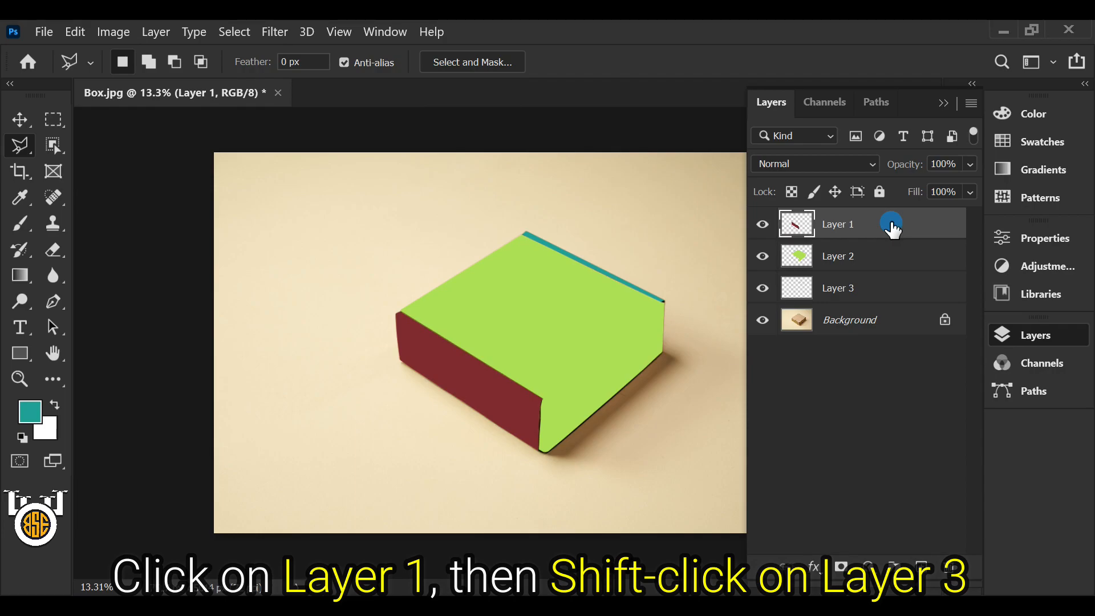
{"action": "left_click", "coordinate": [915, 284], "text": "shift"}
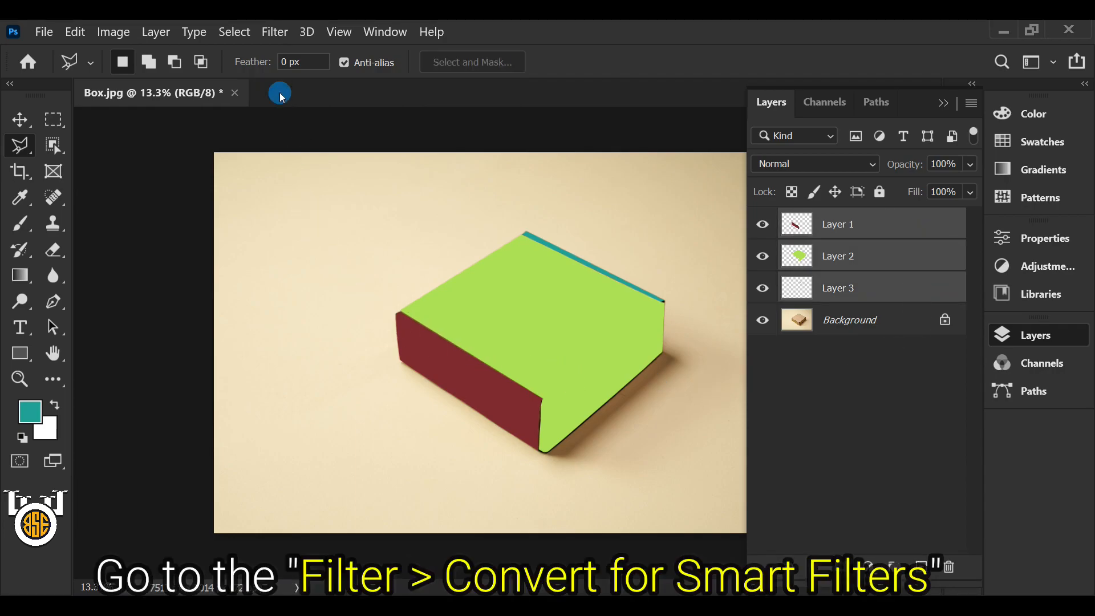
{"action": "left_click", "coordinate": [274, 32]}
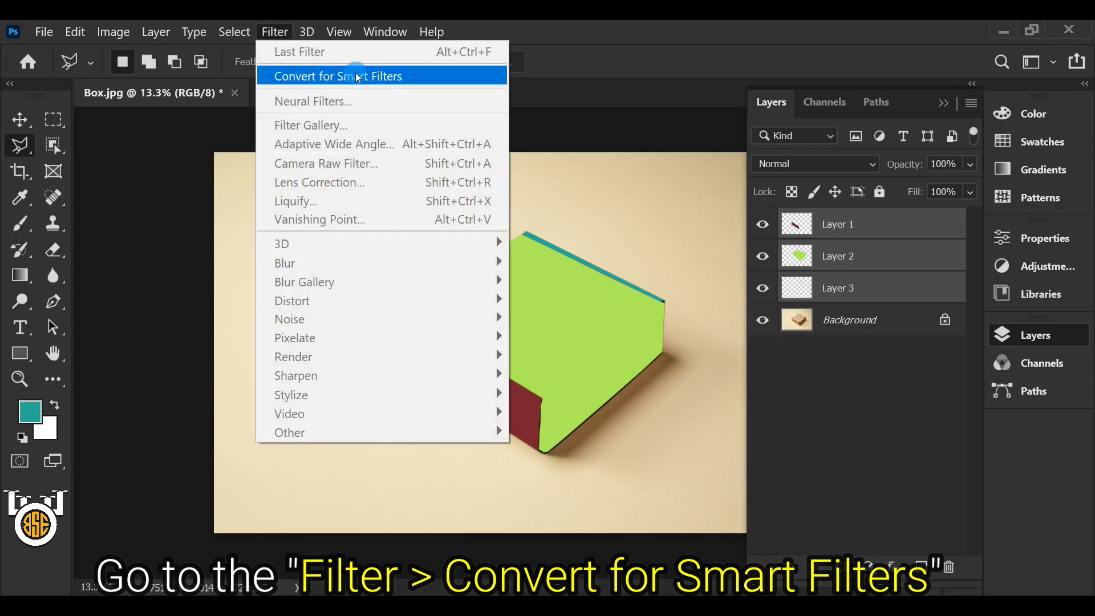
{"action": "left_click", "coordinate": [355, 75]}
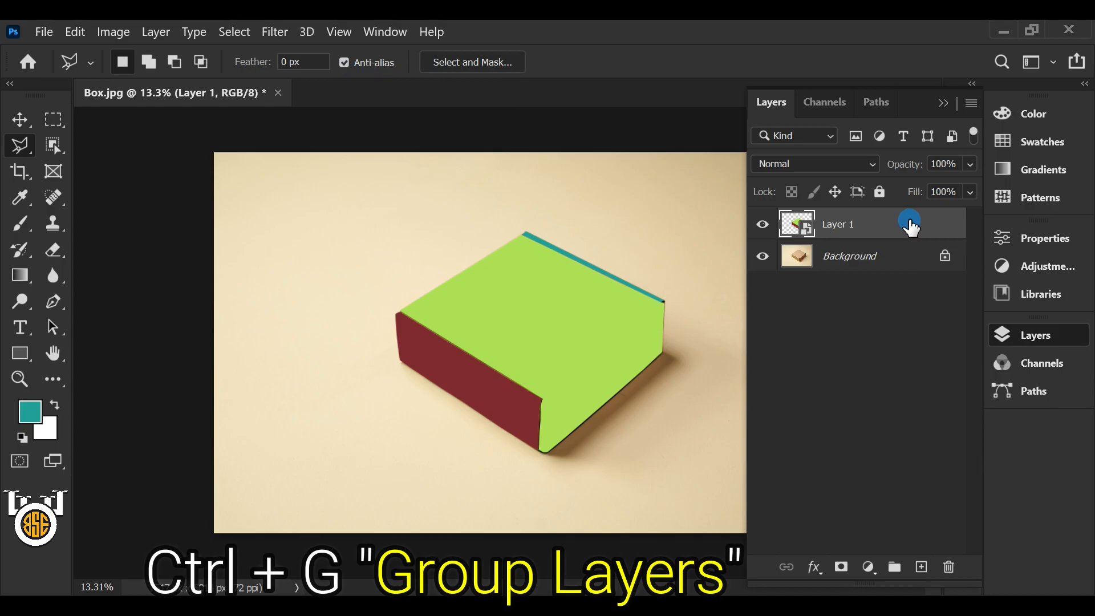
Put the combined smart object Layer 1 in a group and set the group's blend mode to Multiply
{"action": "key", "text": "ctrl+g"}
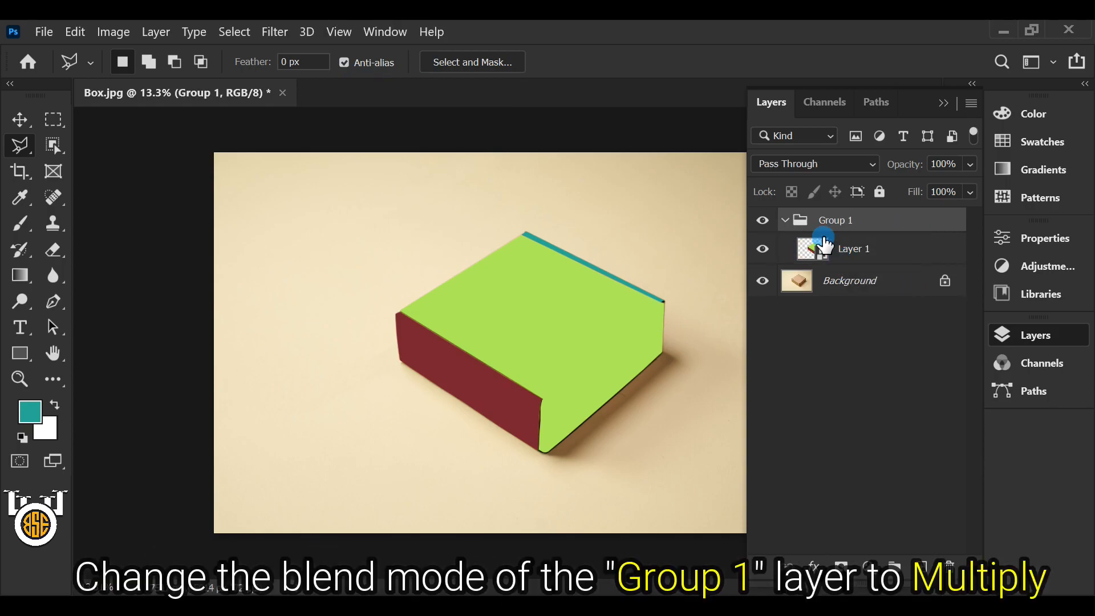
{"action": "left_click", "coordinate": [799, 166]}
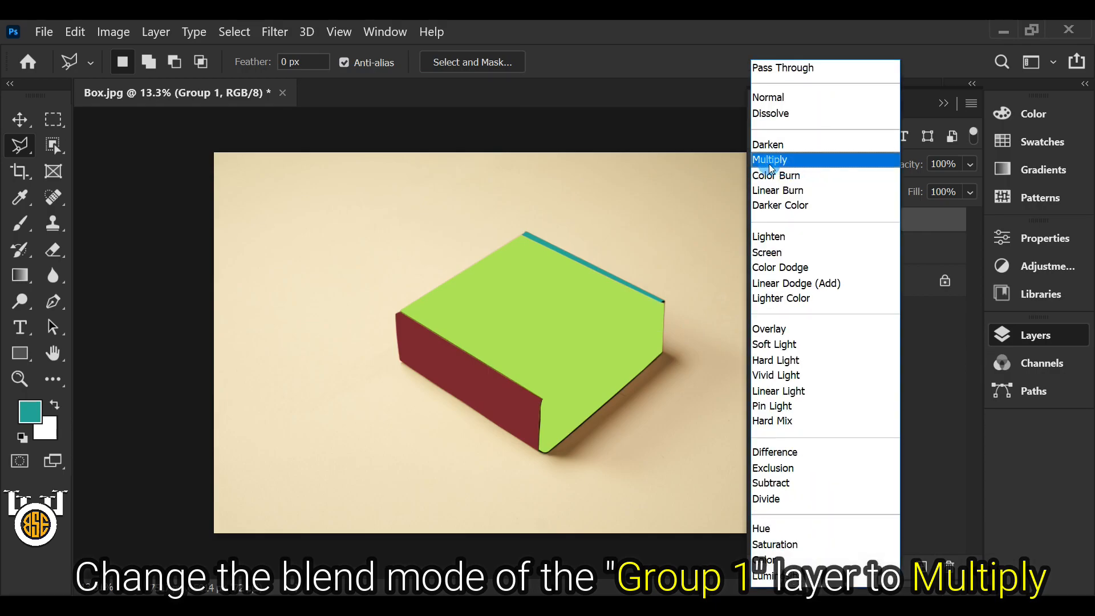
{"action": "left_click", "coordinate": [862, 160]}
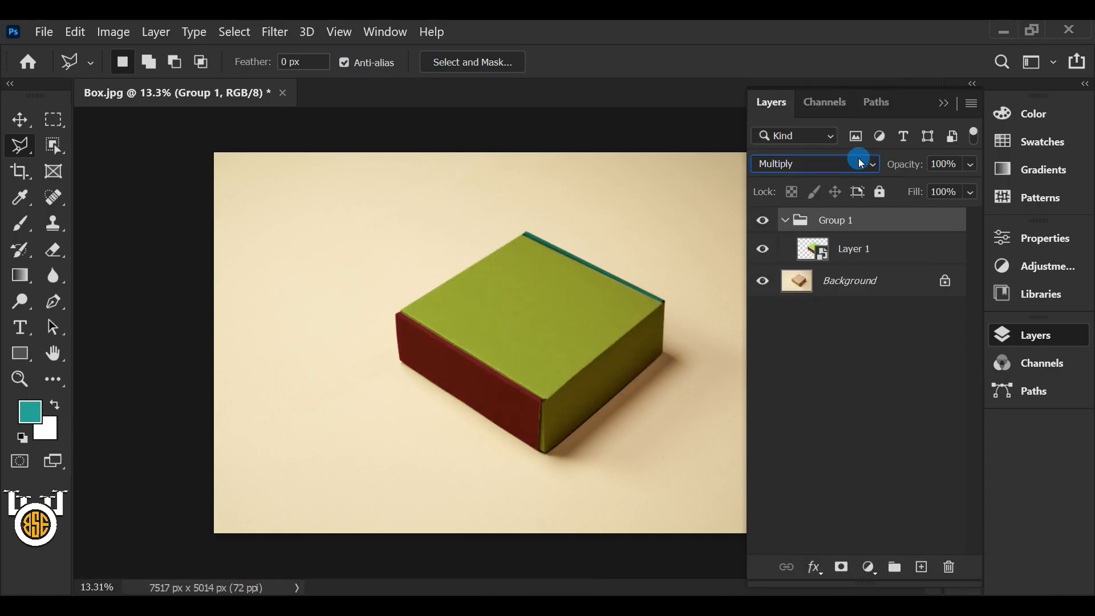
In Group 1's Blending Options, split the white Underlying Layer slider of Blend If to 227 / 255 and apply it
{"action": "left_click", "coordinate": [814, 567]}
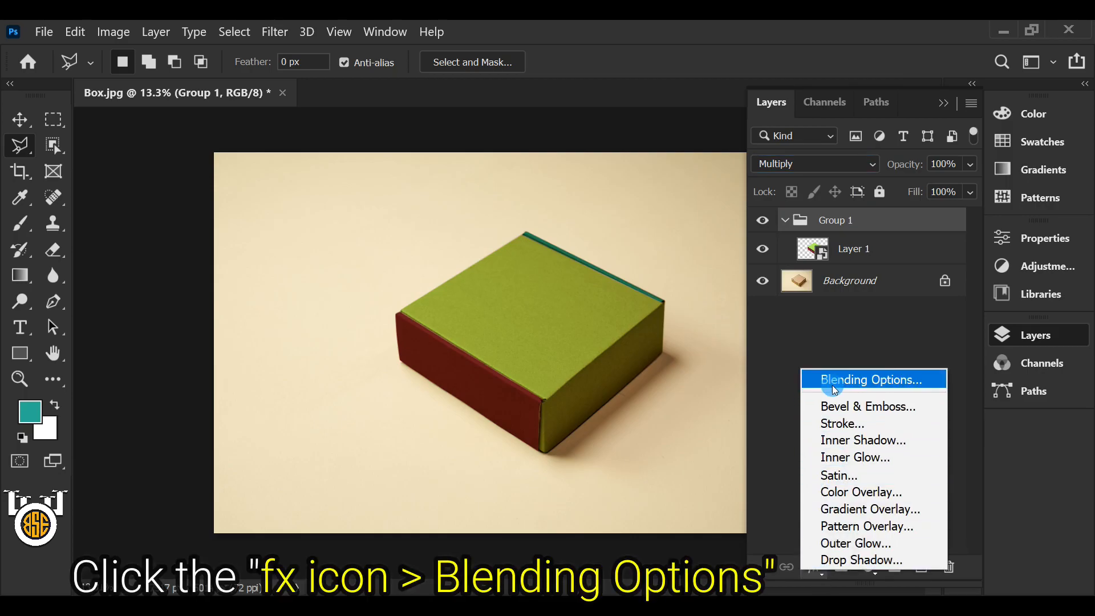
{"action": "left_click", "coordinate": [908, 382]}
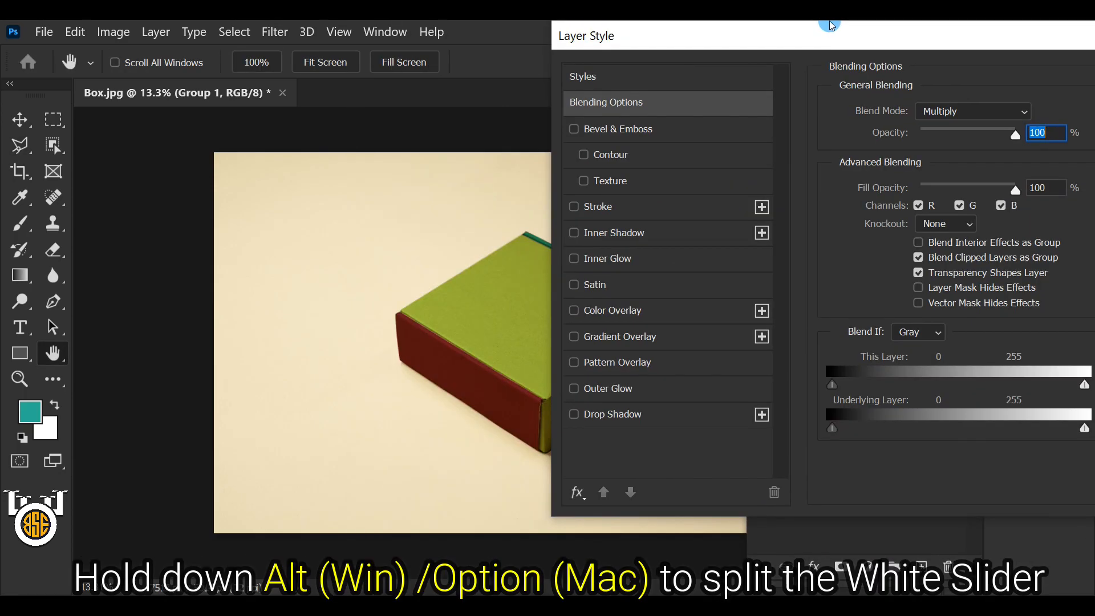
{"action": "key", "text": "alt"}
{"action": "left_click_drag", "start_coordinate": [1049, 426], "coordinate": [1057, 425]}
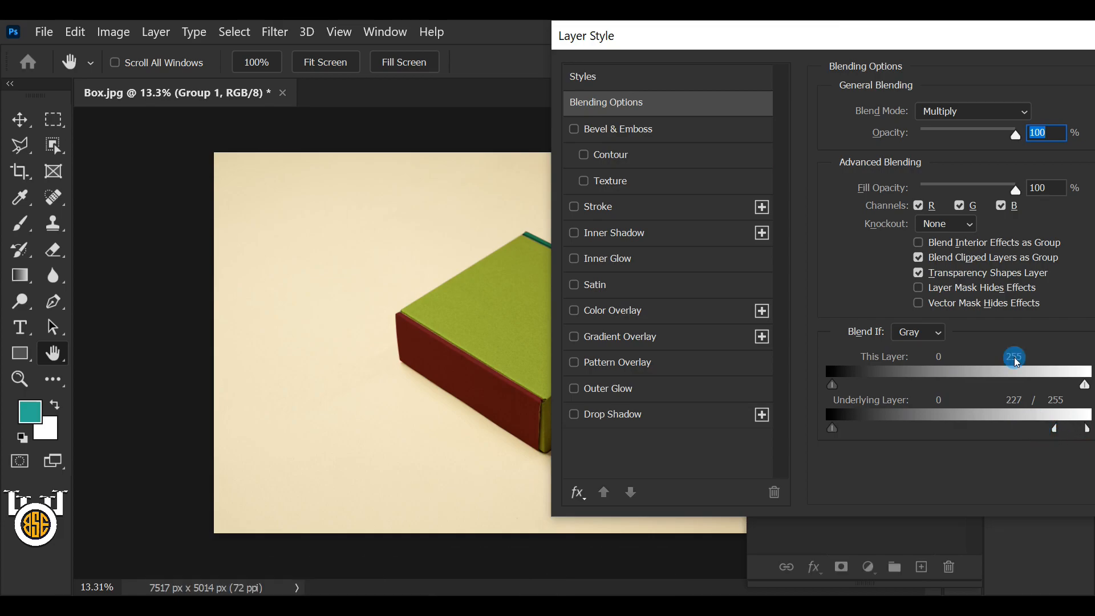
{"action": "left_click_drag", "start_coordinate": [1026, 38], "coordinate": [734, 55]}
{"action": "left_click", "coordinate": [845, 200]}
{"action": "left_click", "coordinate": [924, 95]}
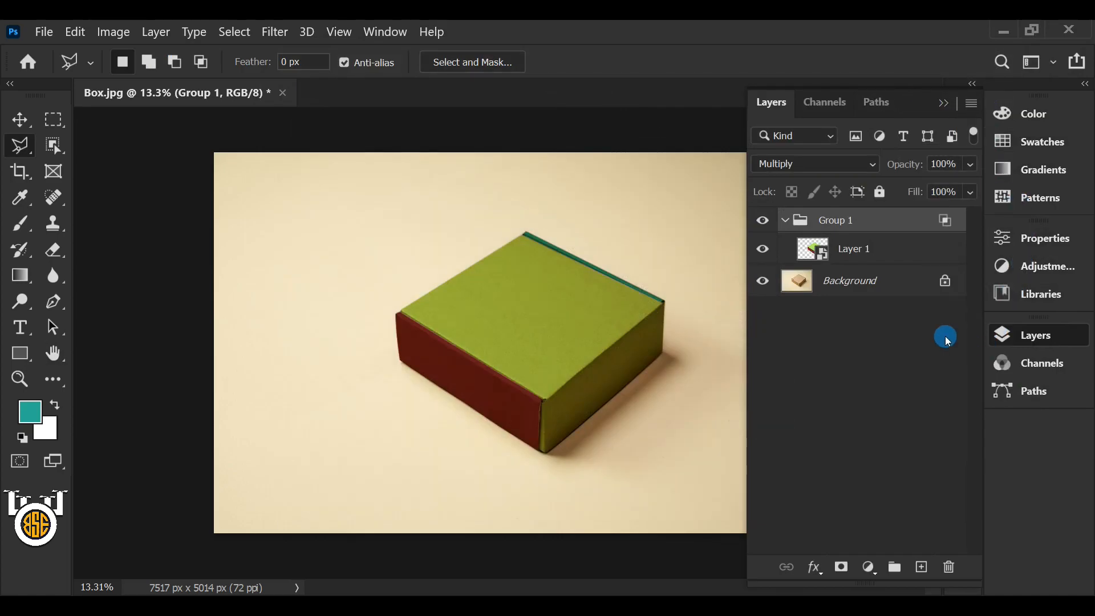
Lower the opacity of the smart object Layer 1 inside Group 1 to 90%
{"action": "left_click", "coordinate": [891, 254]}
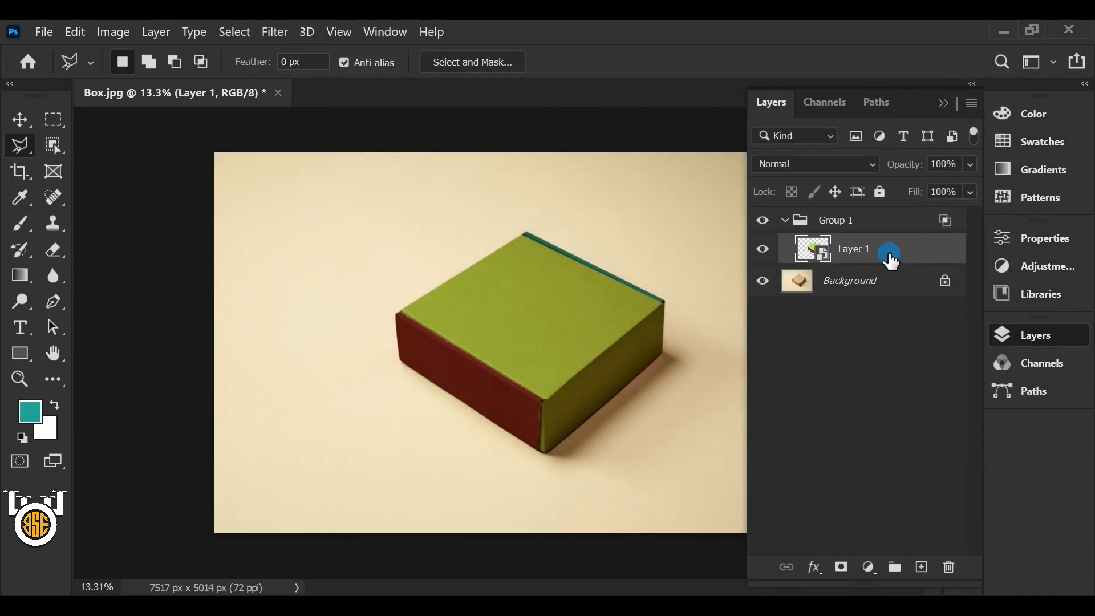
{"action": "left_click", "coordinate": [970, 163]}
{"action": "left_click_drag", "start_coordinate": [972, 185], "coordinate": [959, 188]}
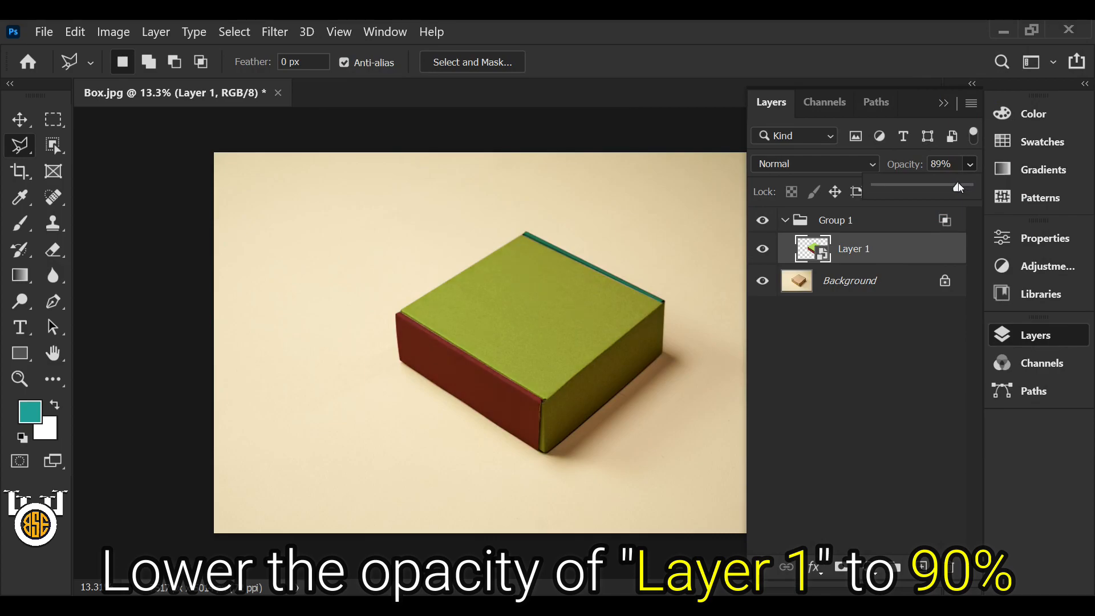
{"action": "left_click", "coordinate": [957, 164]}
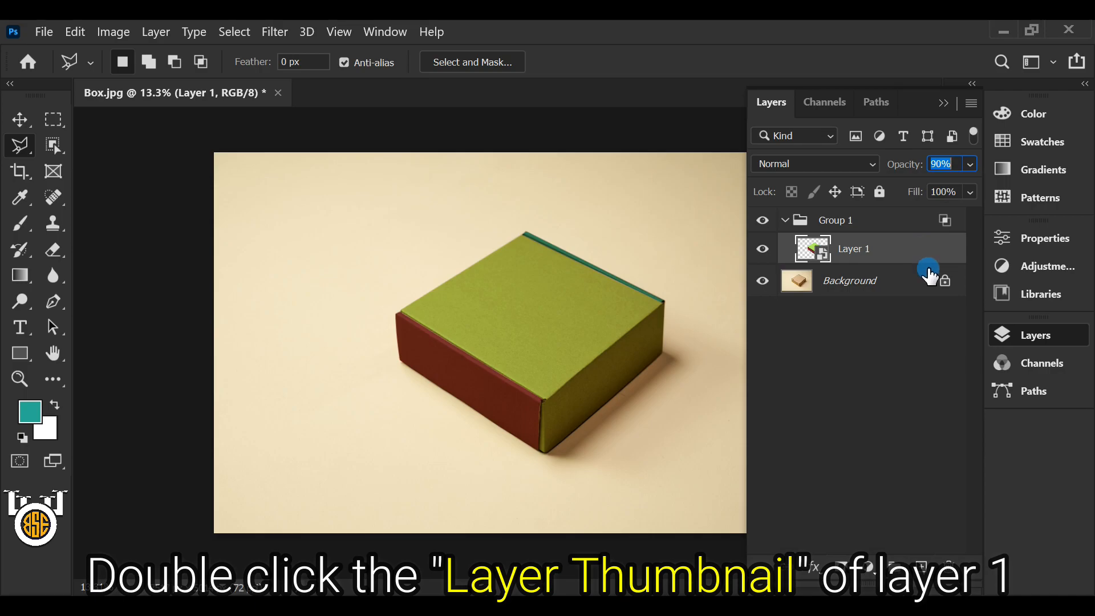
Open the contents of the smart object Layer 1 and group its three color layers
{"action": "double_click", "coordinate": [816, 251]}
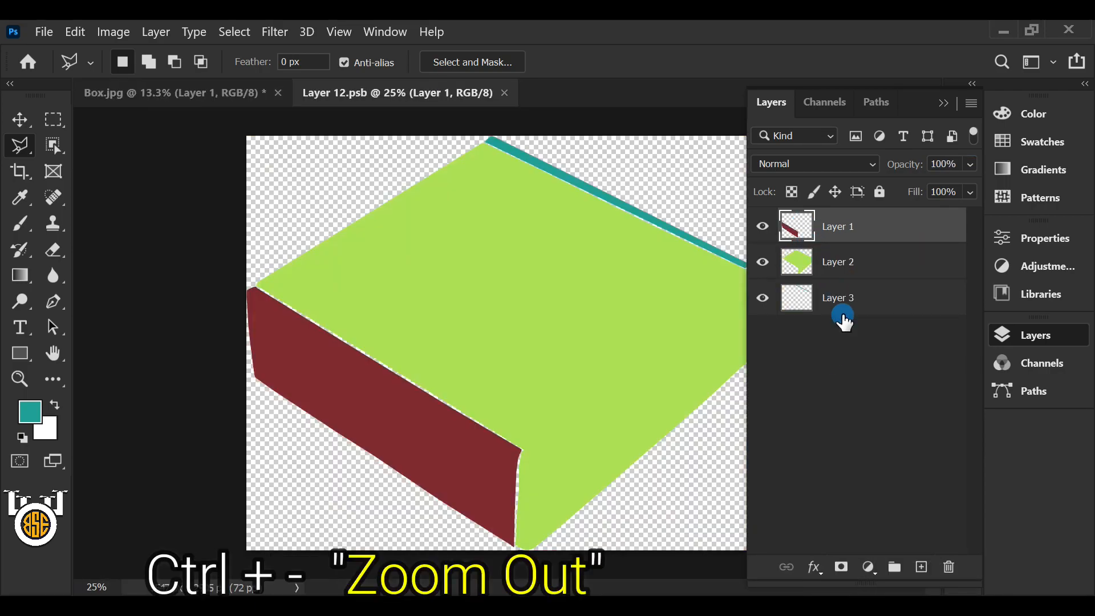
{"action": "key", "text": "ctrl+minus"}
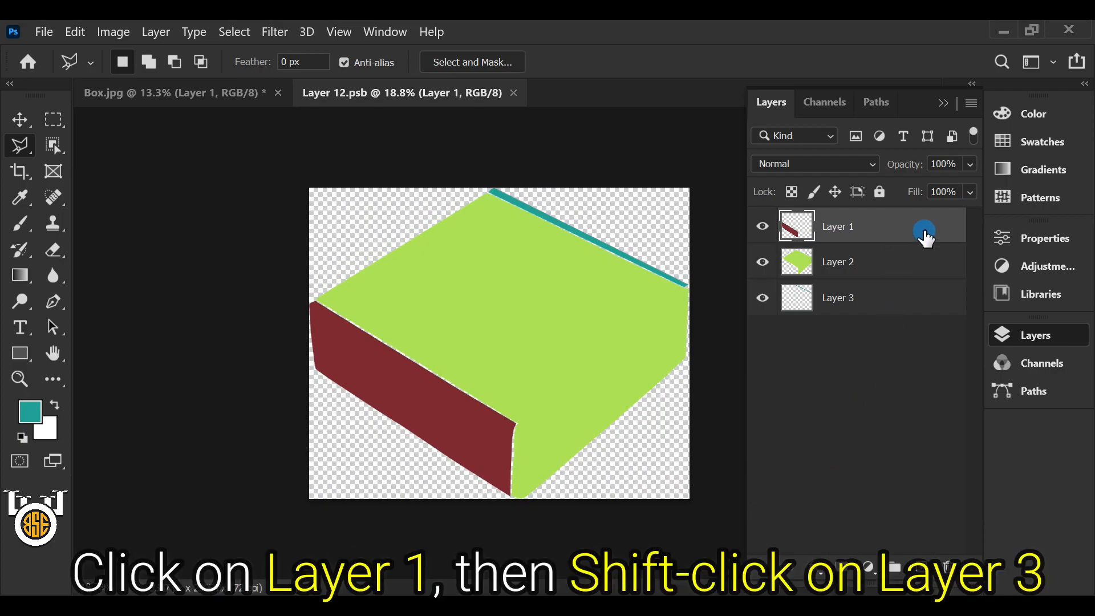
{"action": "left_click", "coordinate": [917, 299], "text": "shift"}
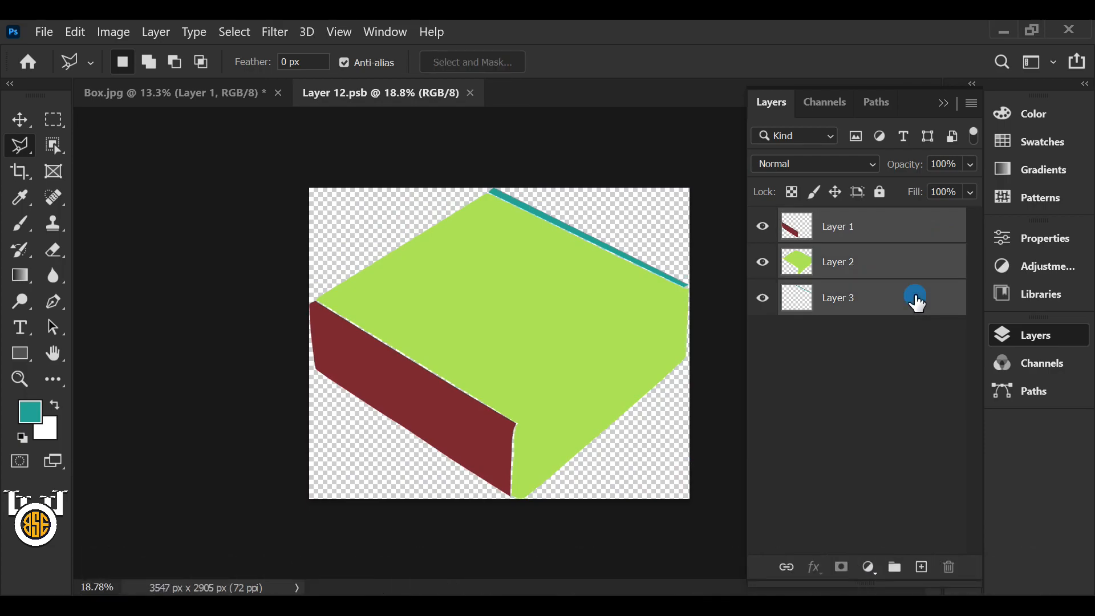
{"action": "key", "text": "ctrl+g"}
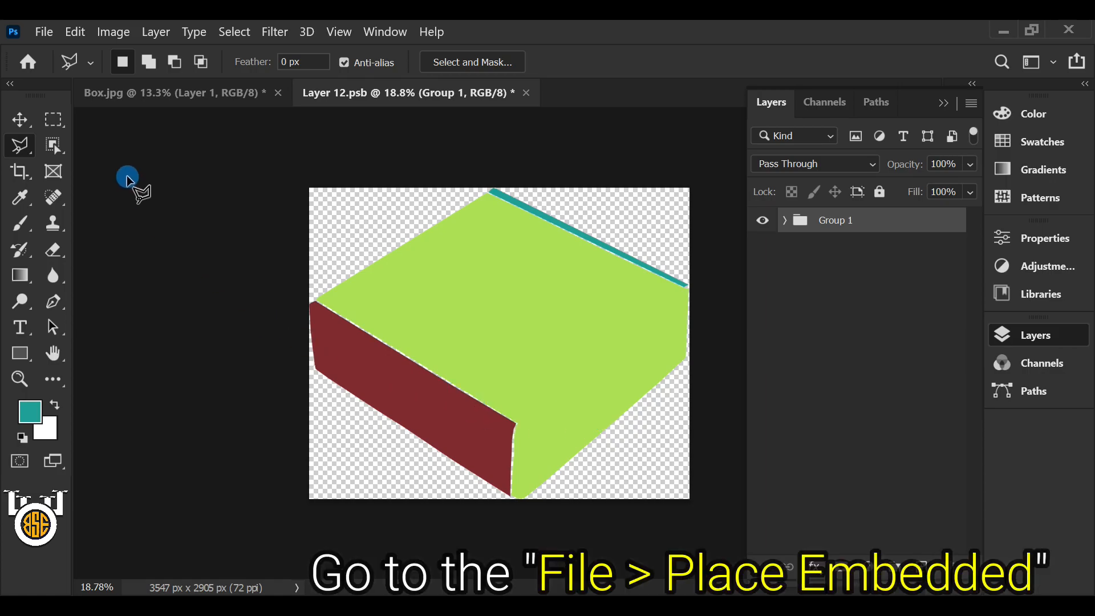
Place the Pattern2 image as embedded above Group 1 and clip it to the group with a clipping mask
{"action": "left_click", "coordinate": [50, 33]}
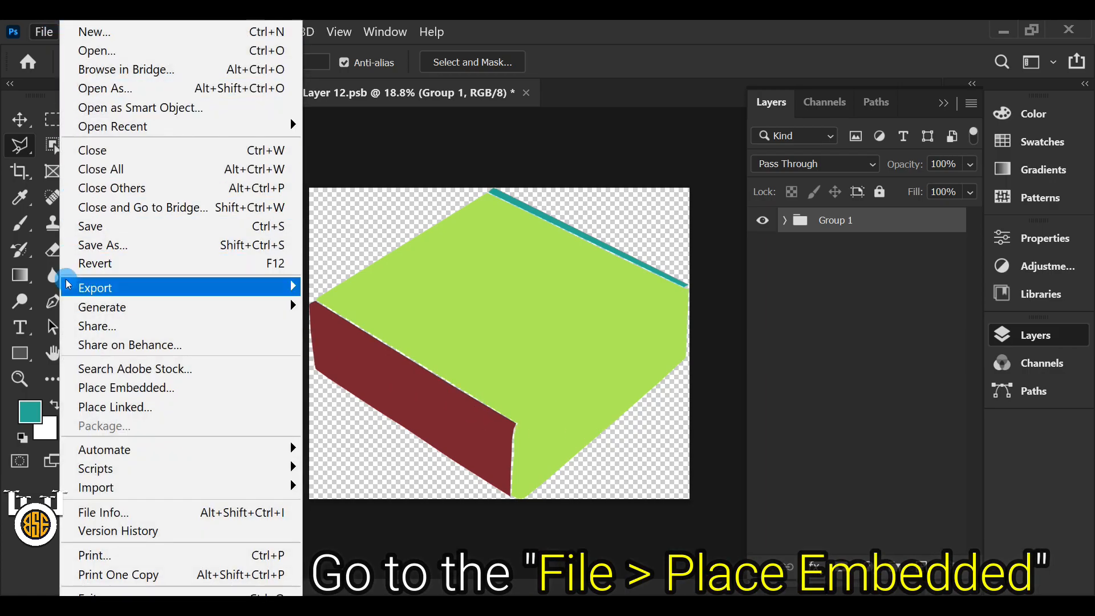
{"action": "left_click", "coordinate": [224, 382]}
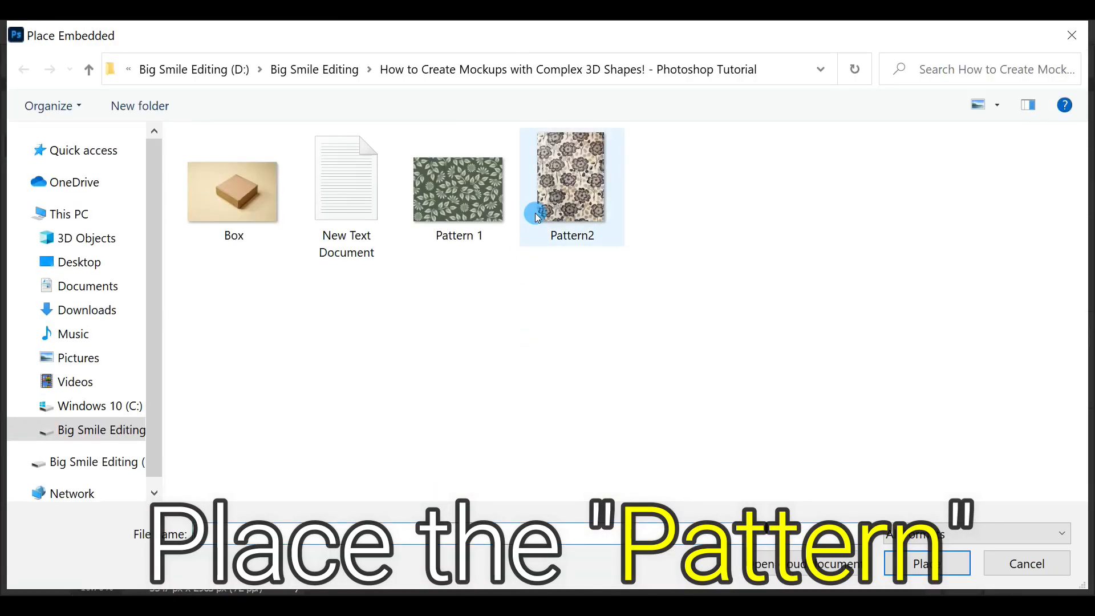
{"action": "double_click", "coordinate": [537, 217]}
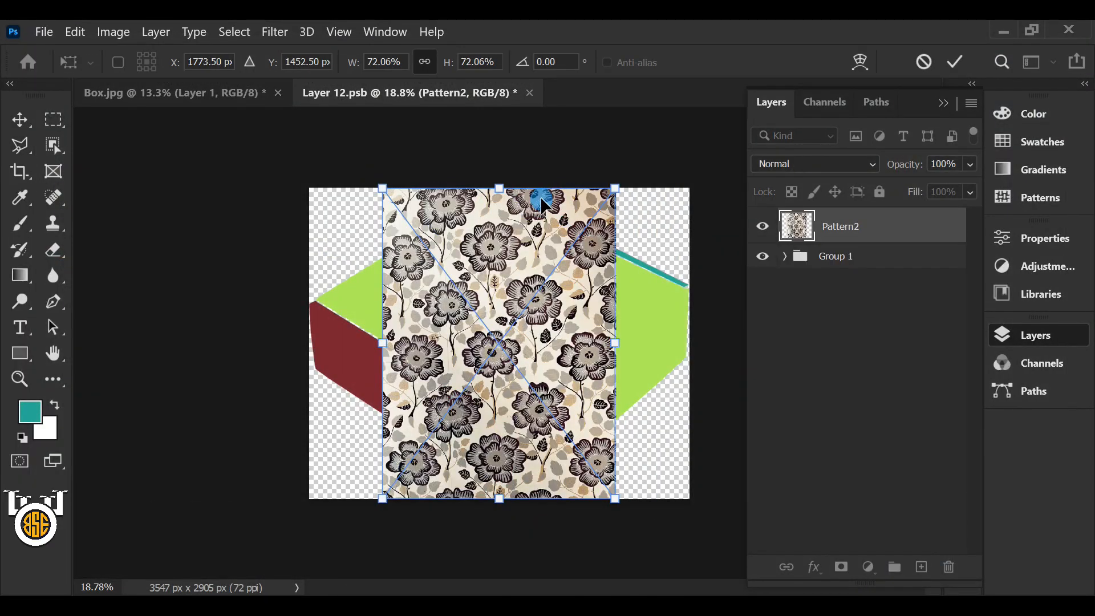
{"action": "left_click", "coordinate": [956, 61]}
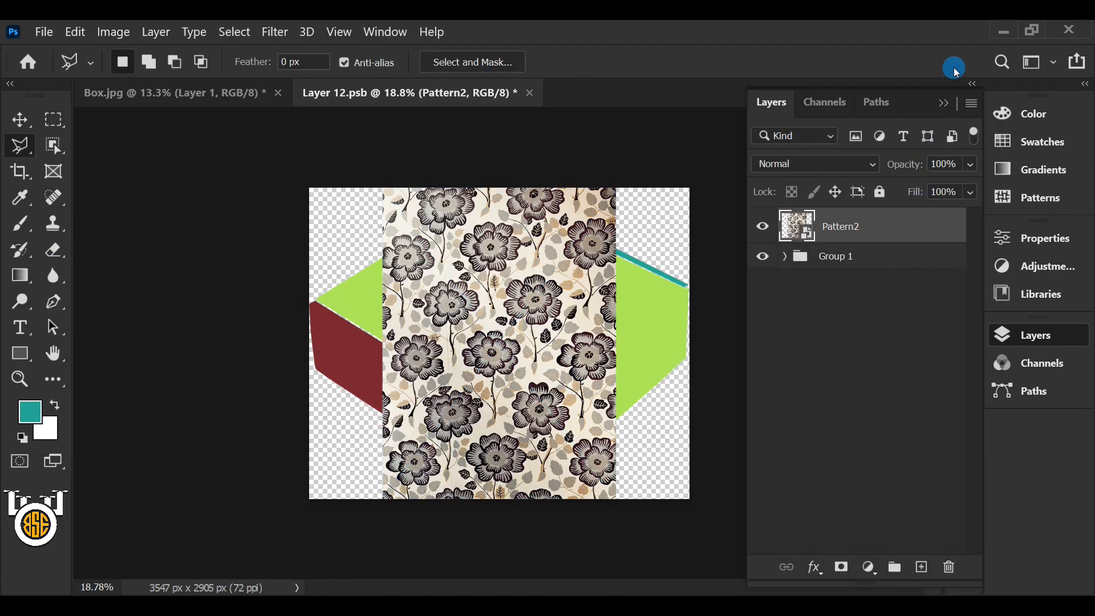
{"action": "left_click", "coordinate": [161, 35]}
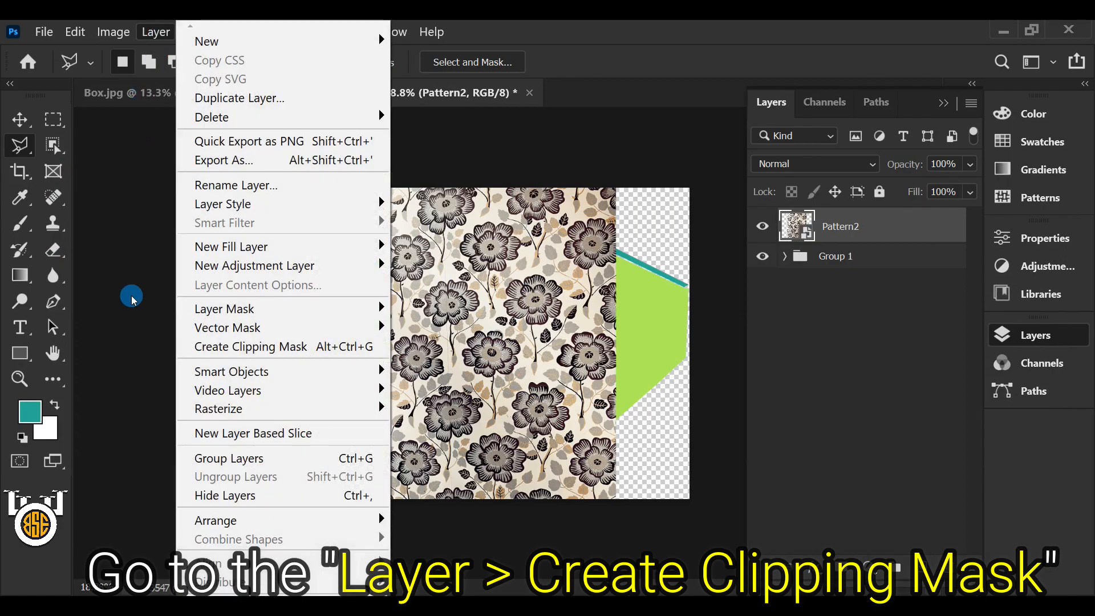
{"action": "left_click", "coordinate": [248, 346]}
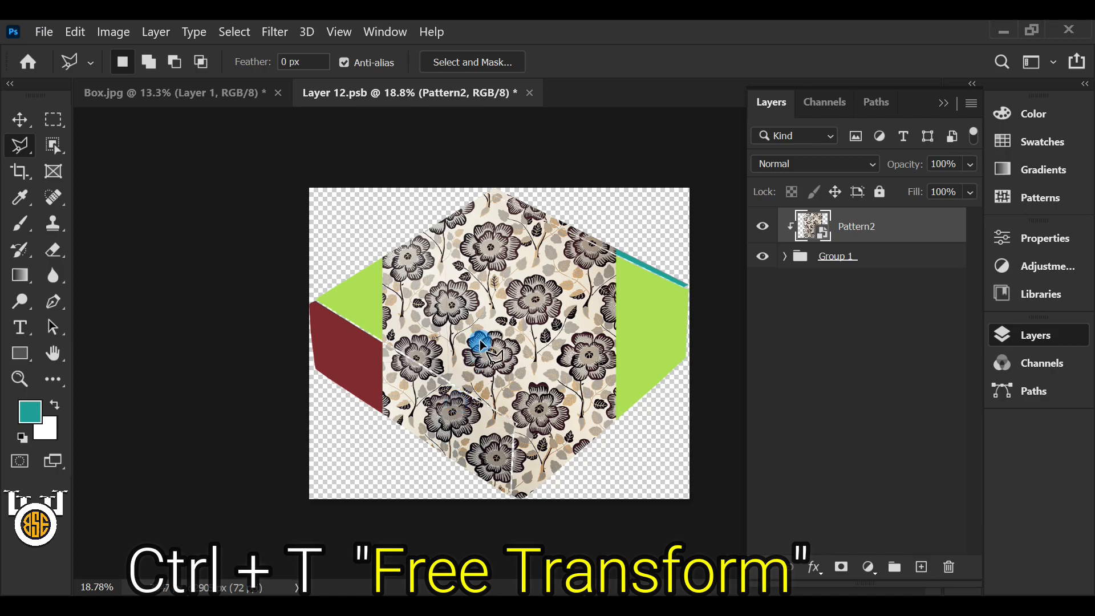
Free Transform the Pattern2 layer, enlarging it to 161.92% and moving it to cover the whole box shape
{"action": "key", "text": "ctrl+t"}
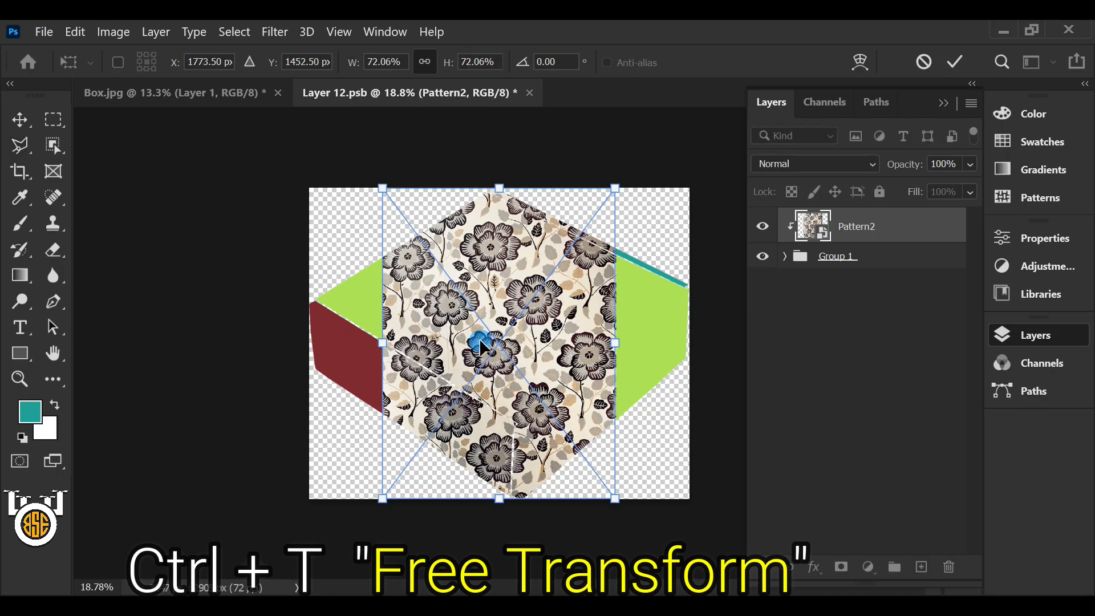
{"action": "left_click_drag", "start_coordinate": [382, 343], "coordinate": [184, 374]}
{"action": "left_click_drag", "start_coordinate": [616, 343], "coordinate": [593, 389]}
{"action": "left_click_drag", "start_coordinate": [688, 395], "coordinate": [697, 394]}
{"action": "left_click_drag", "start_coordinate": [622, 357], "coordinate": [613, 365]}
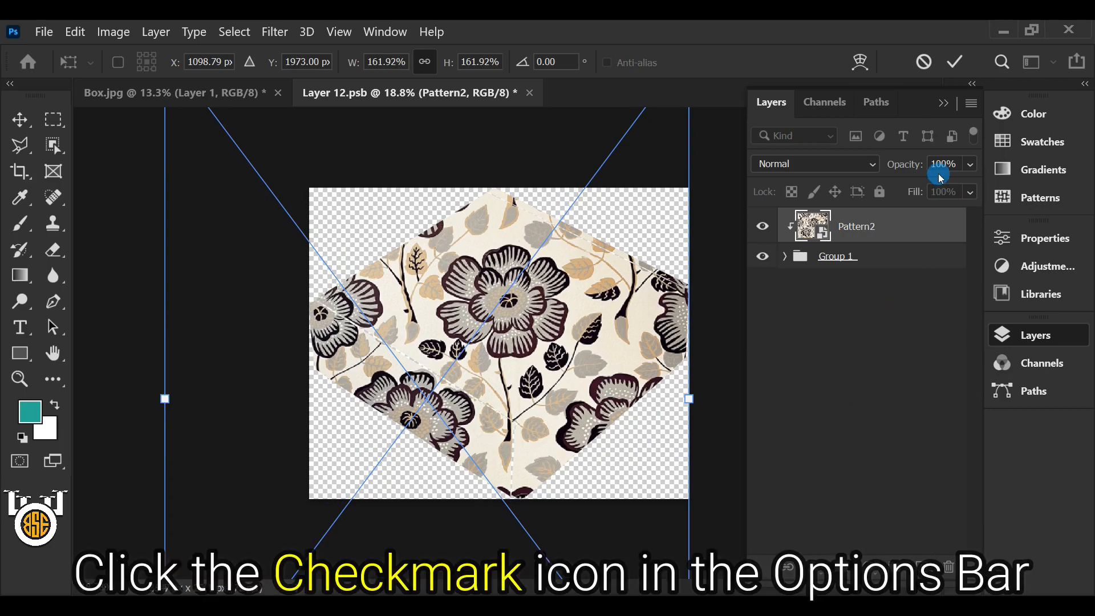
{"action": "left_click", "coordinate": [956, 61]}
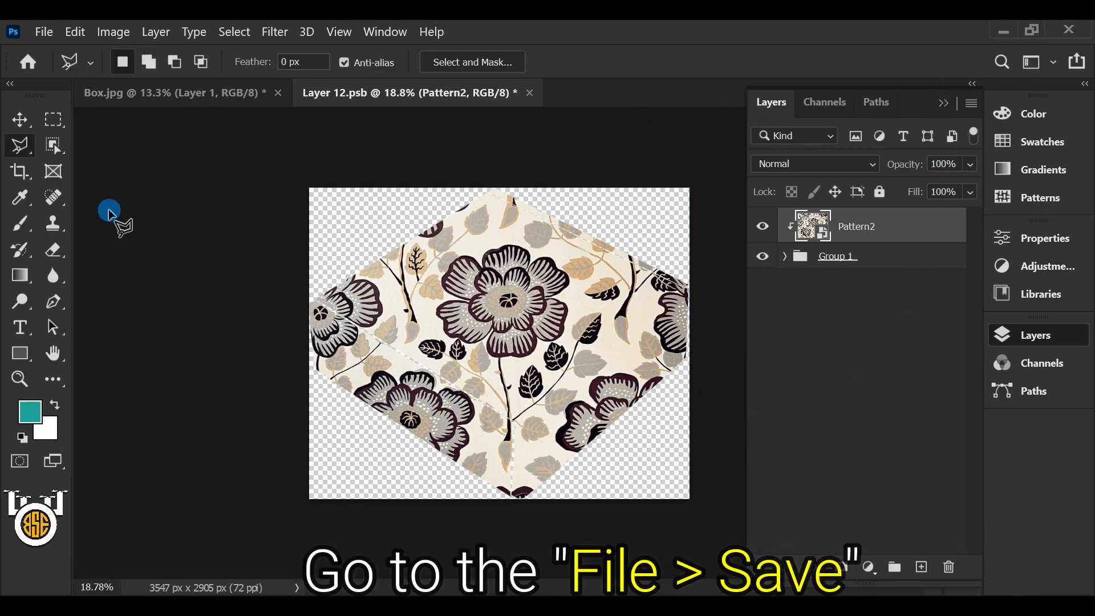
Save the smart object document Layer 12.psb and return to the Box.jpg document
{"action": "left_click", "coordinate": [45, 33]}
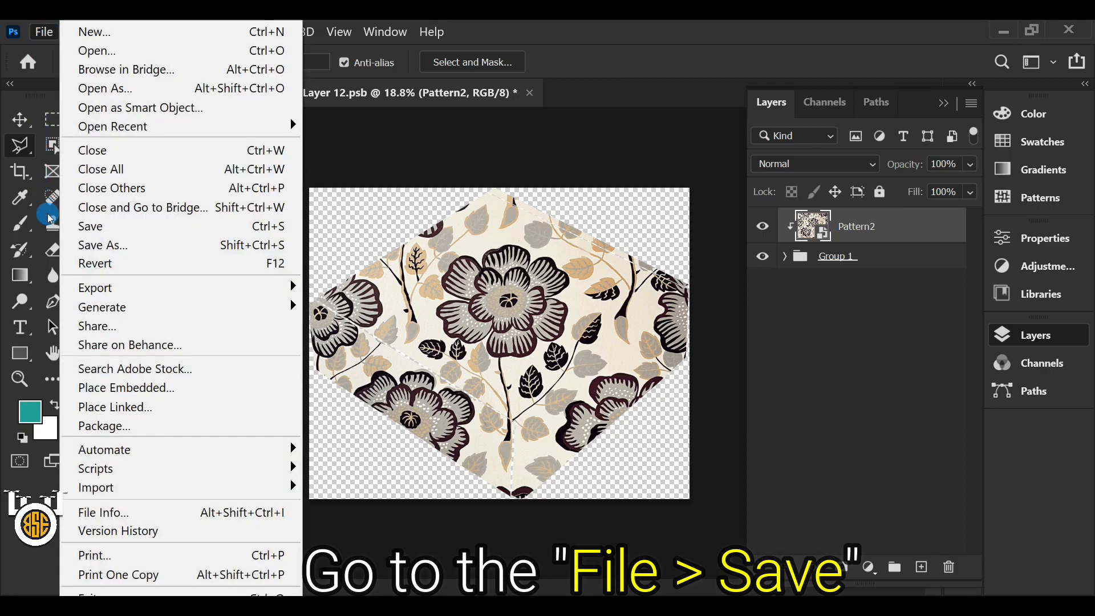
{"action": "left_click", "coordinate": [237, 228]}
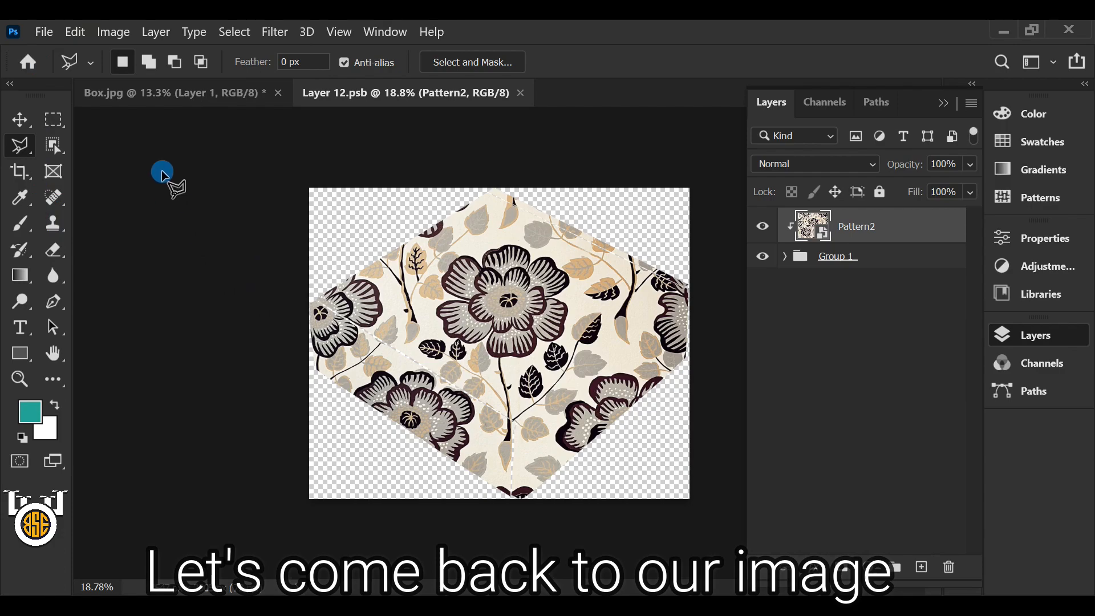
{"action": "left_click", "coordinate": [160, 95]}
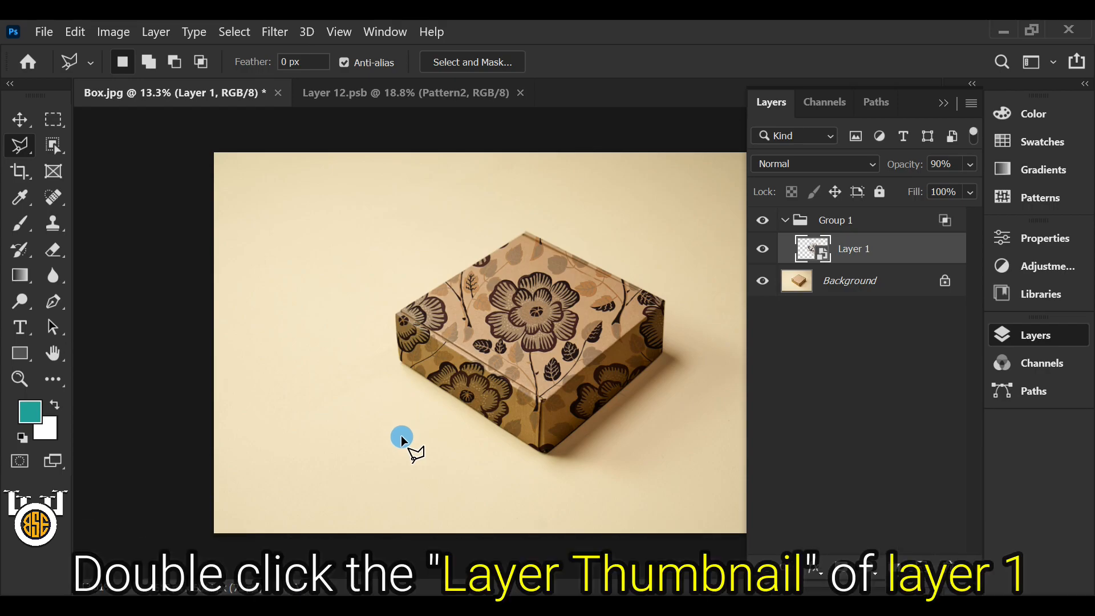
Reopen the contents of the smart object Layer 1 and delete the Pattern2 layer
{"action": "double_click", "coordinate": [809, 251]}
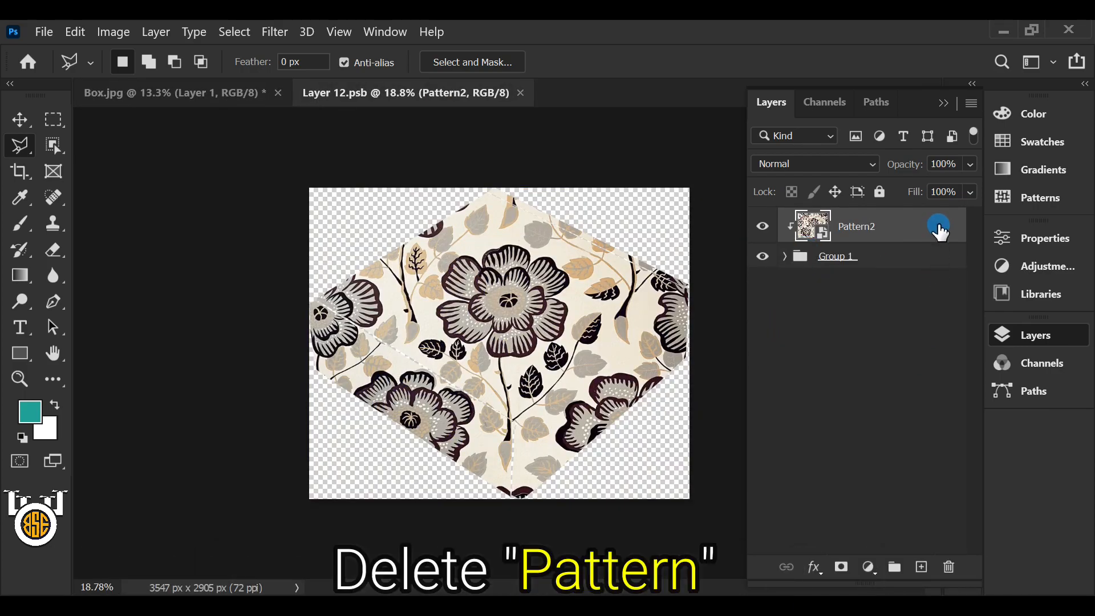
{"action": "key", "text": "Delete"}
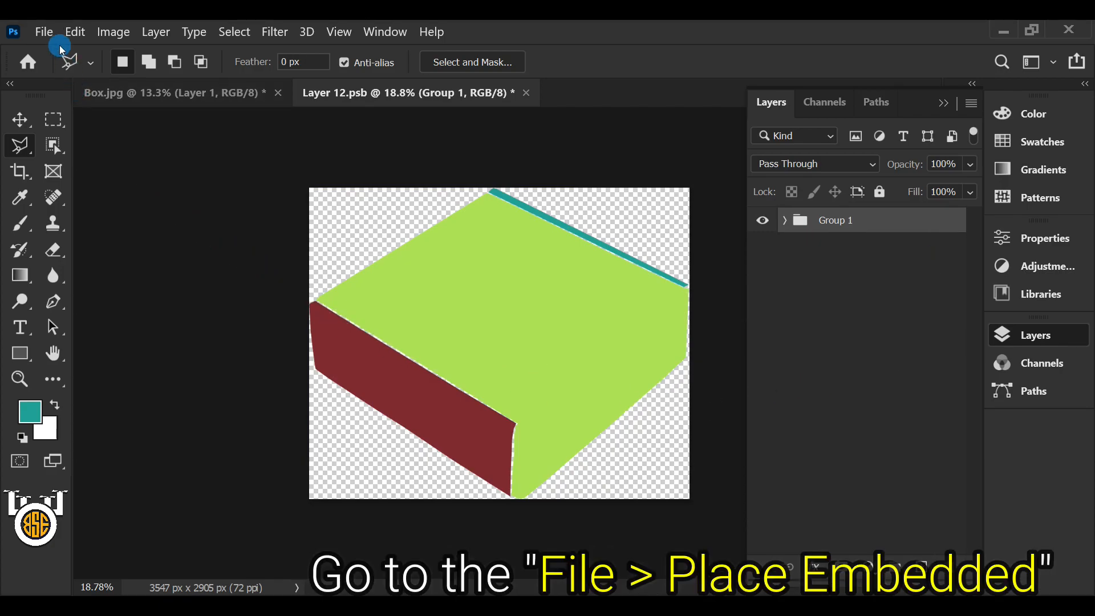
Place the Pattern 1 image as embedded above Group 1 and clip it to the group with a clipping mask
{"action": "left_click", "coordinate": [46, 33]}
{"action": "left_click", "coordinate": [186, 393]}
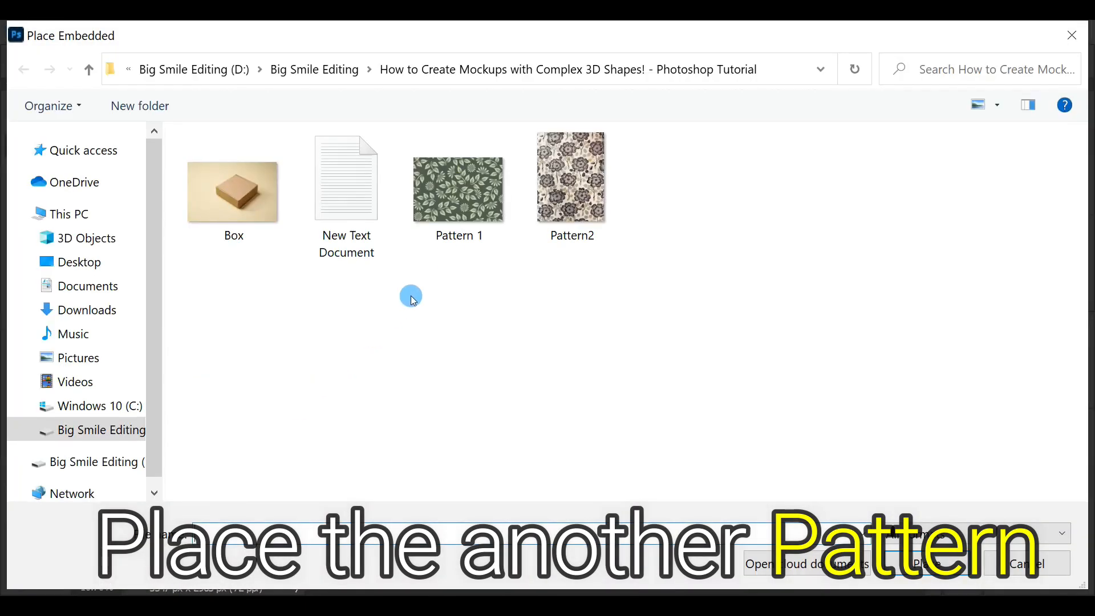
{"action": "double_click", "coordinate": [459, 194]}
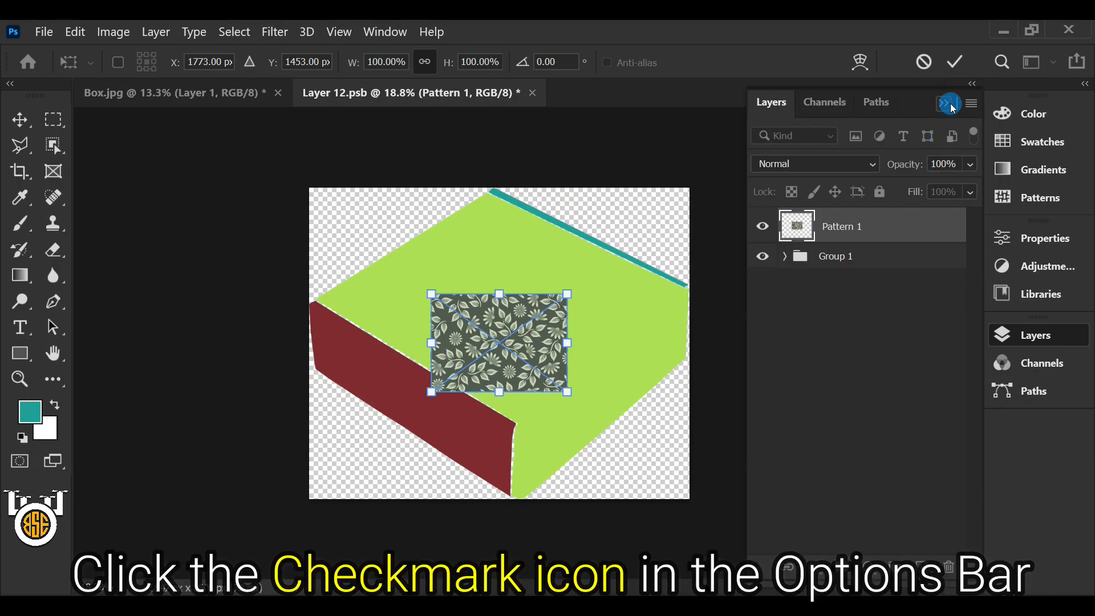
{"action": "left_click", "coordinate": [955, 62]}
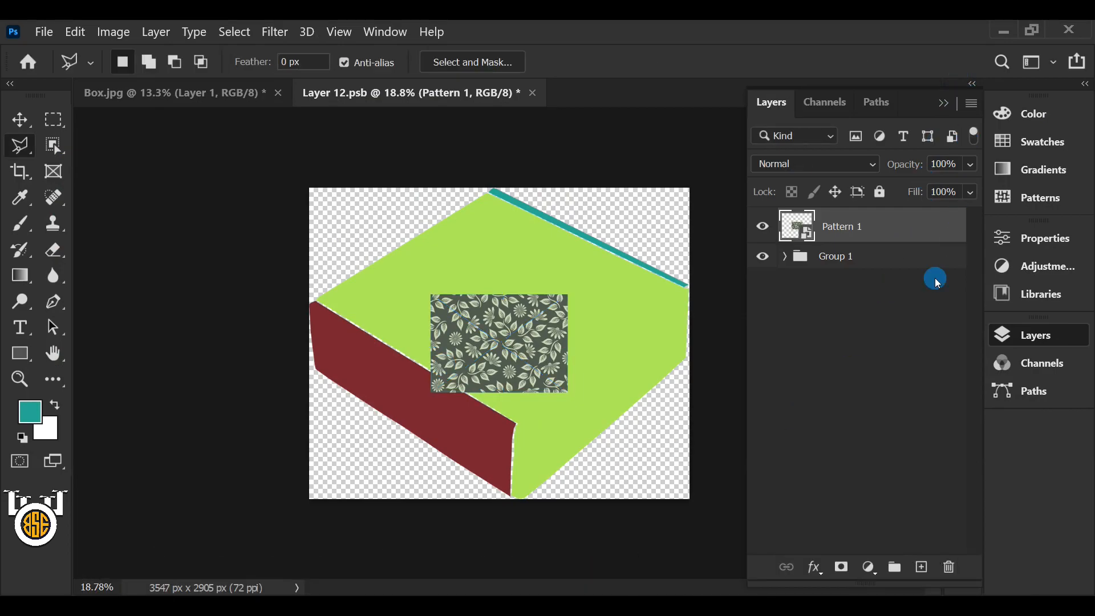
{"action": "left_click", "coordinate": [155, 31]}
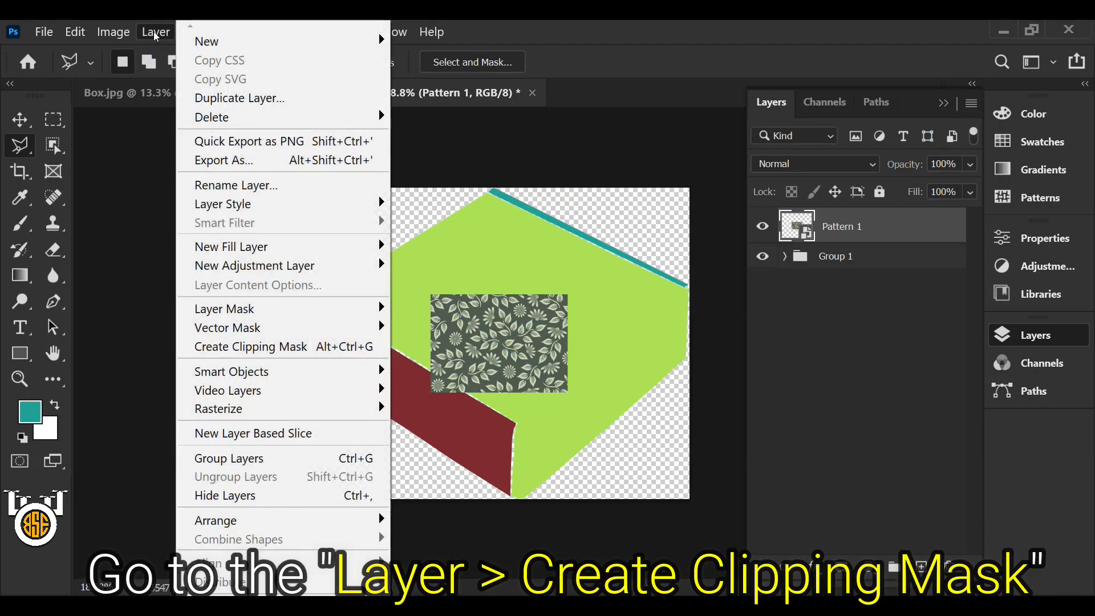
{"action": "left_click", "coordinate": [275, 347]}
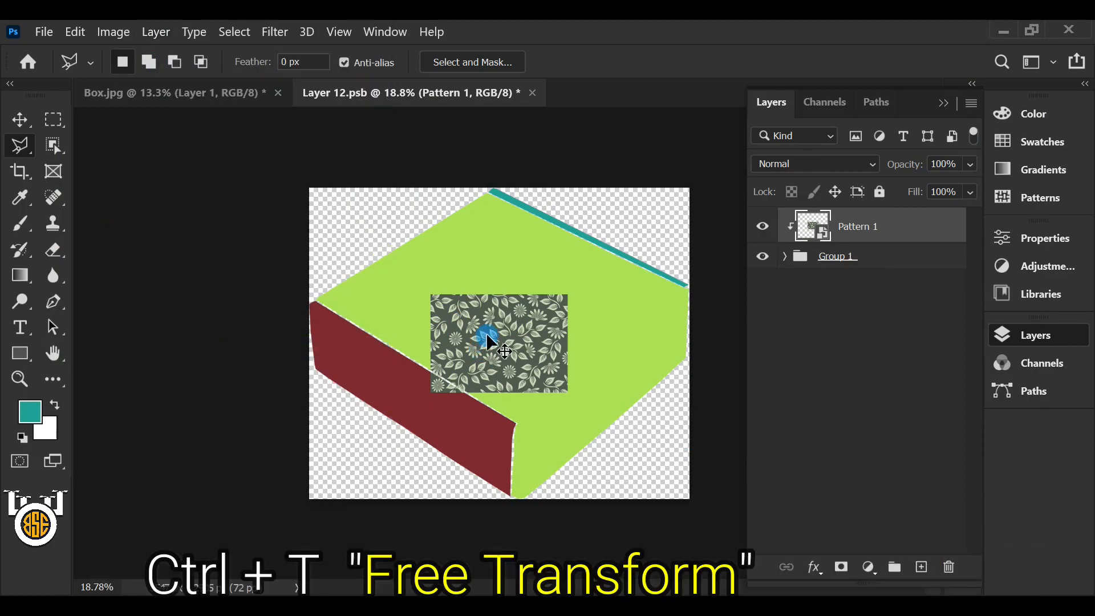
Free Transform the Pattern 1 layer, enlarging it to 336.62% and moving it to cover the whole box shape
{"action": "key", "text": "ctrl+t"}
{"action": "left_click_drag", "start_coordinate": [567, 343], "coordinate": [709, 340]}
{"action": "left_click_drag", "start_coordinate": [432, 345], "coordinate": [262, 350]}
{"action": "mouse_move", "coordinate": [548, 344]}
{"action": "left_mouse_down"}
{"action": "mouse_move", "coordinate": [550, 354]}
{"action": "mouse_move", "coordinate": [529, 358]}
{"action": "mouse_move", "coordinate": [533, 340]}
{"action": "left_mouse_up"}
{"action": "left_click_drag", "start_coordinate": [463, 182], "coordinate": [452, 168]}
{"action": "left_click_drag", "start_coordinate": [515, 259], "coordinate": [523, 268]}
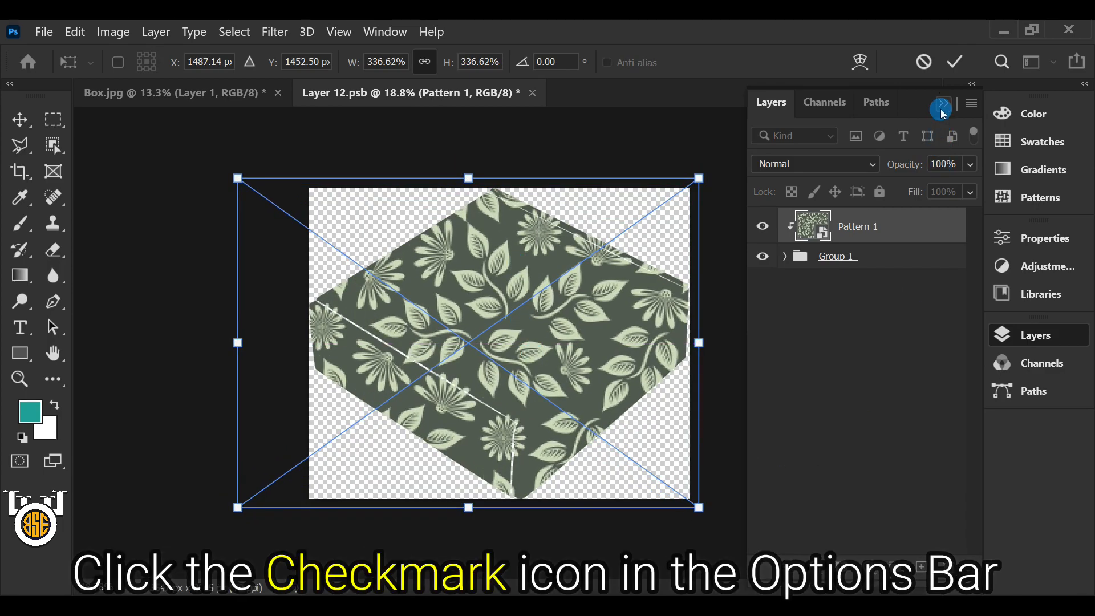
{"action": "left_click", "coordinate": [951, 64]}
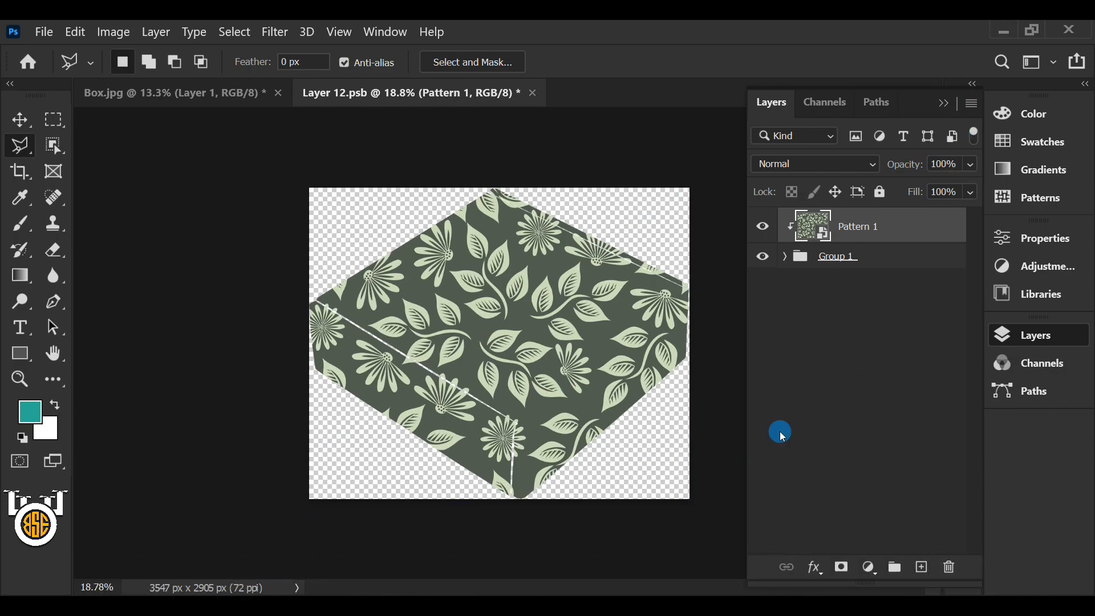
Save the edited Layer 12.psb with the Pattern 1 artwork and return to the Box.jpg document
{"action": "left_click", "coordinate": [45, 33]}
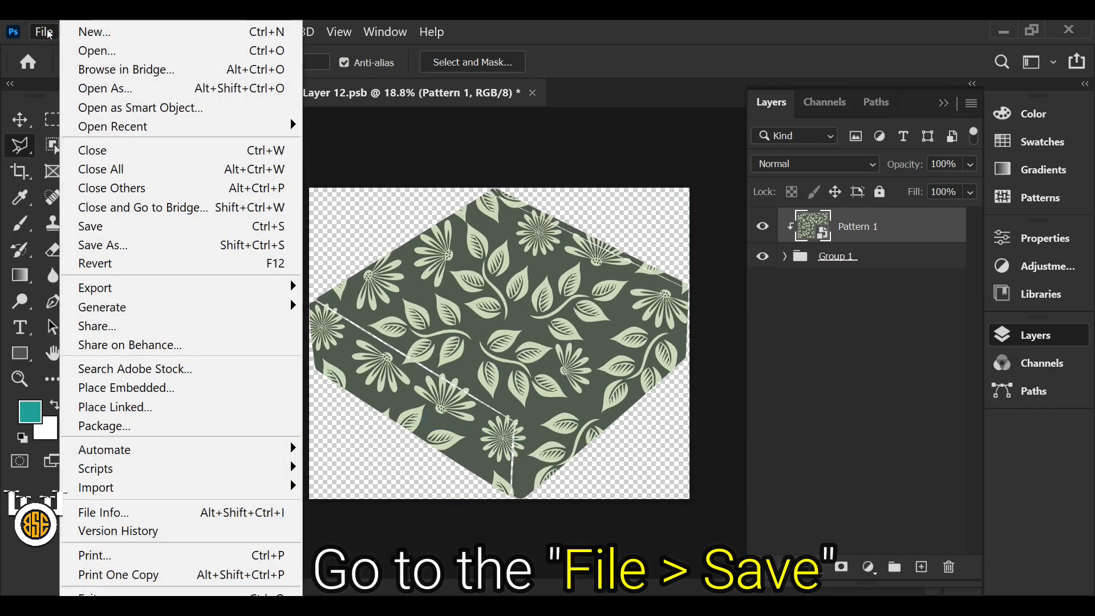
{"action": "left_click", "coordinate": [210, 226]}
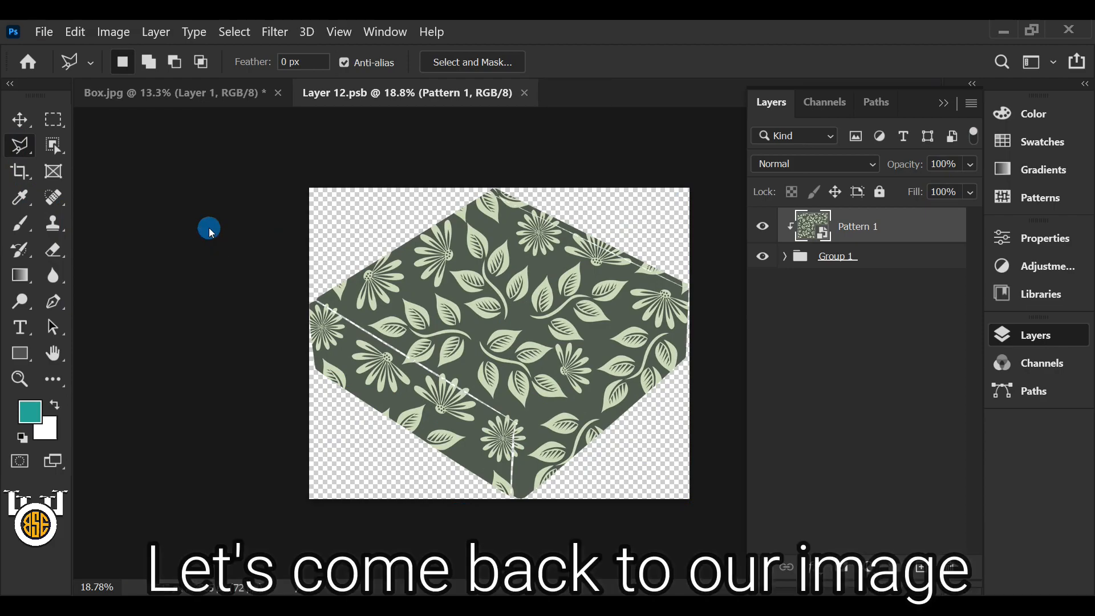
{"action": "left_click", "coordinate": [156, 98]}
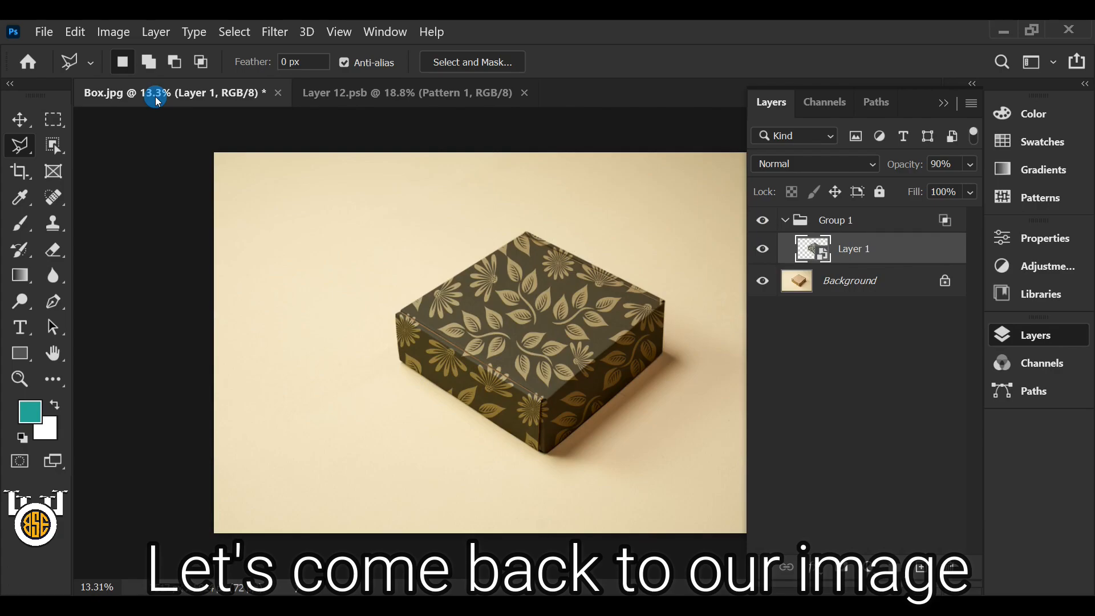